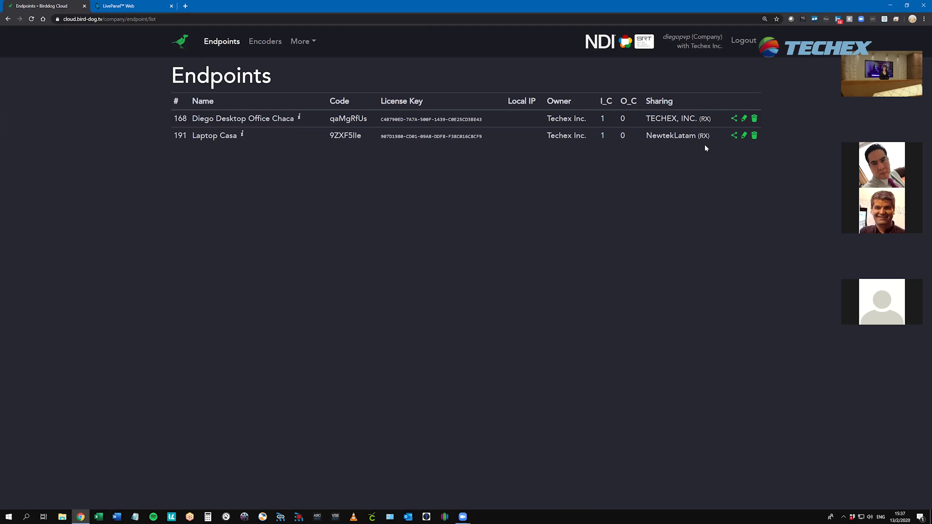
- Launch NDI Studio Monitor from the Start menu alongside the Endpoints list
click(8, 517)
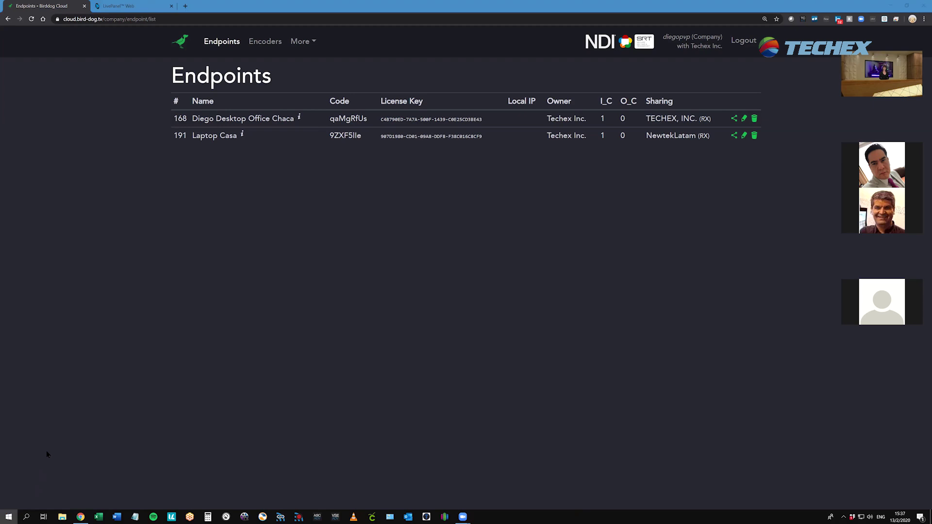
click(605, 189)
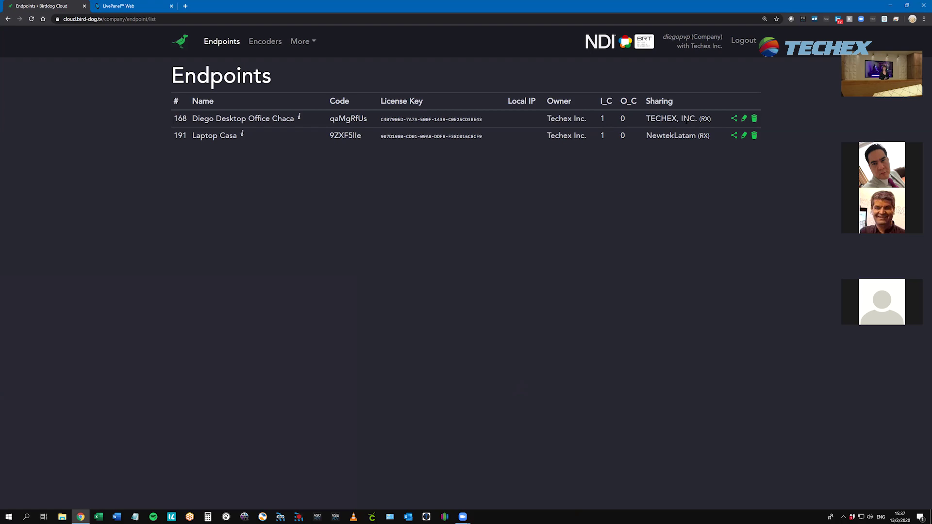
key(super)
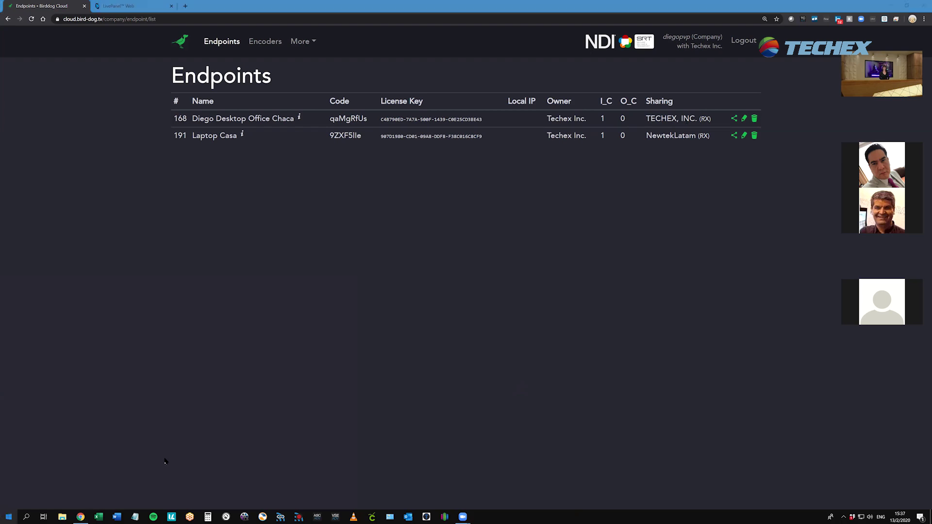
click(254, 426)
- Move and resize the NDI Studio Monitor window so the Multiviewer 1 feed nearly fills the screen
drag(523, 154, 363, 168)
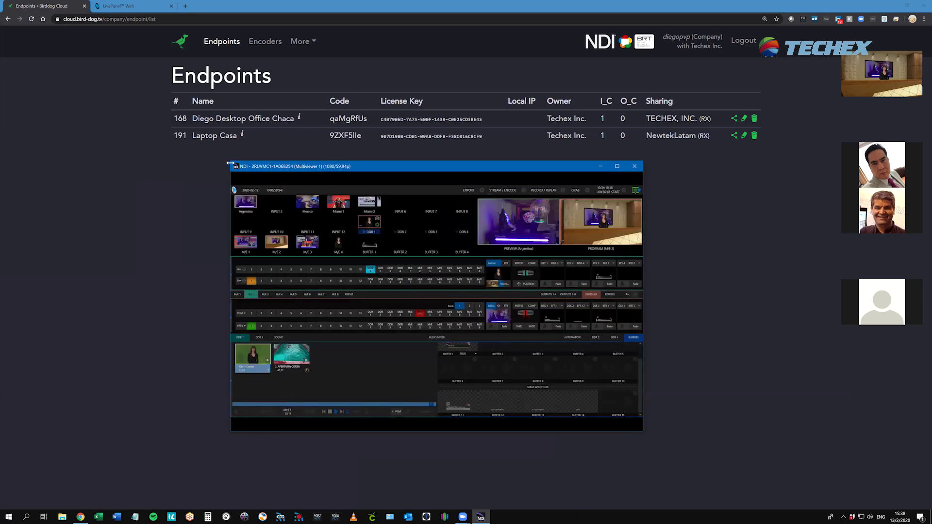
drag(96, 43, 34, 18)
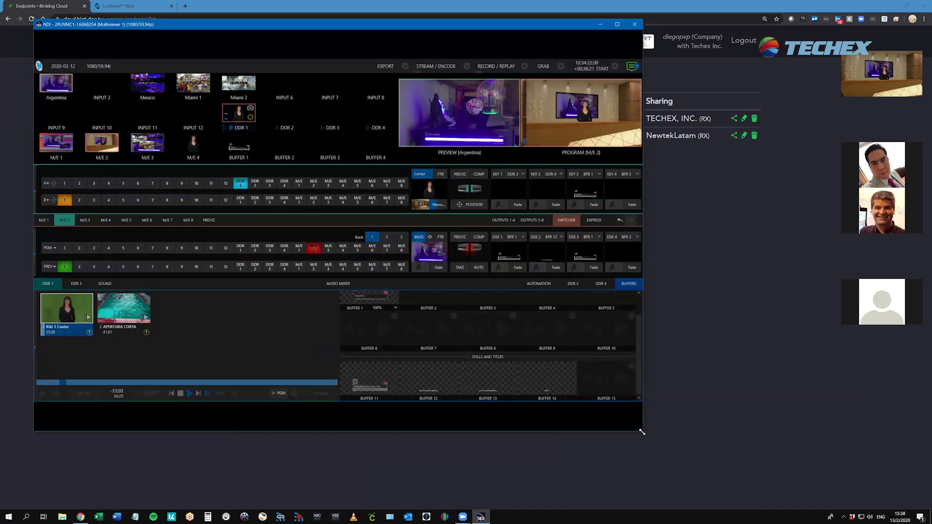
drag(642, 431, 780, 473)
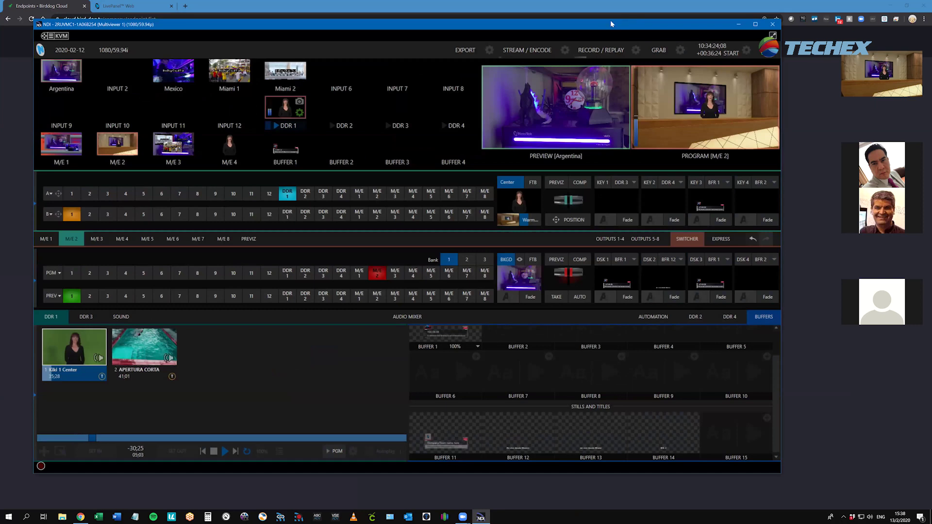
drag(707, 29, 774, 30)
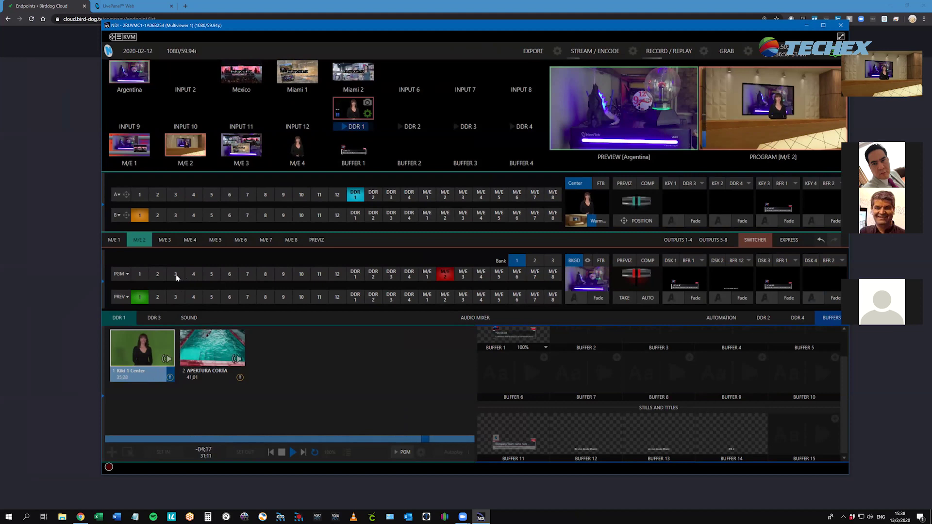
- Enable KVM control, cut Mexico to program, and fade the DSK2 lower-third on and off
click(129, 37)
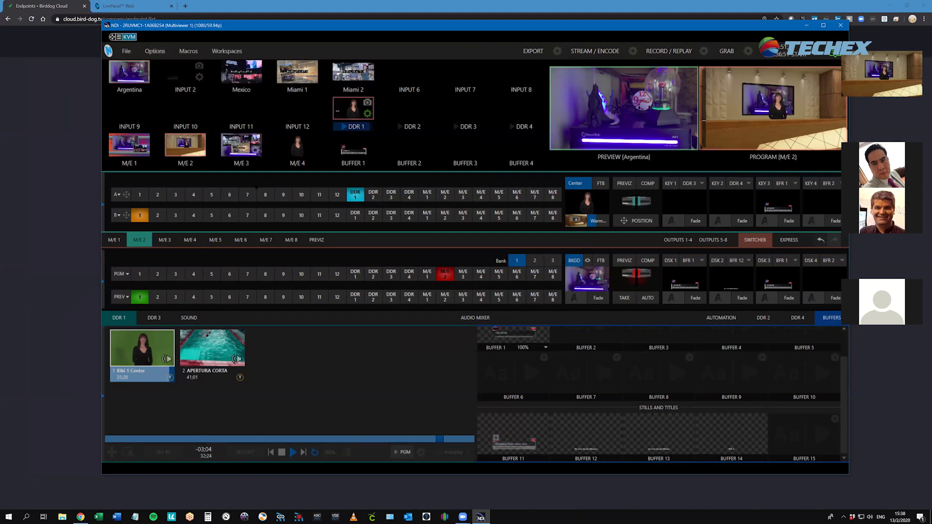
click(176, 274)
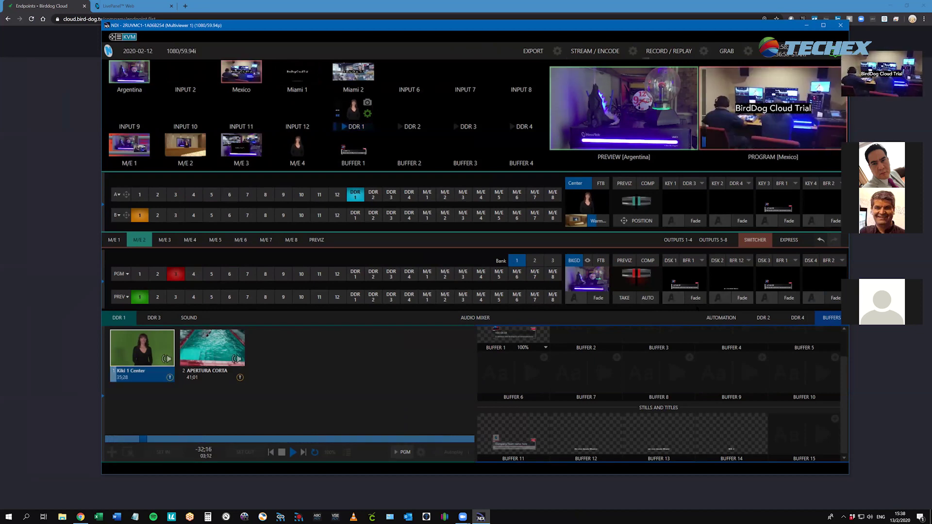
click(742, 297)
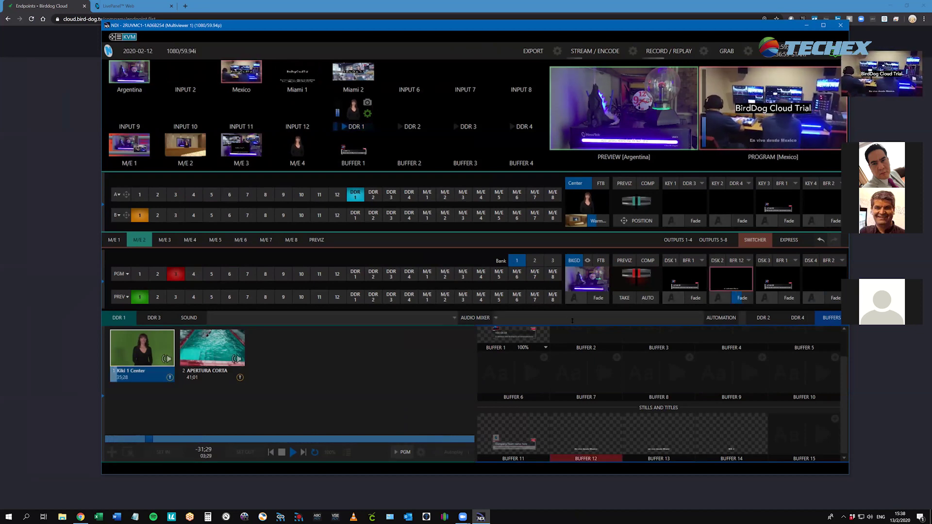
click(743, 297)
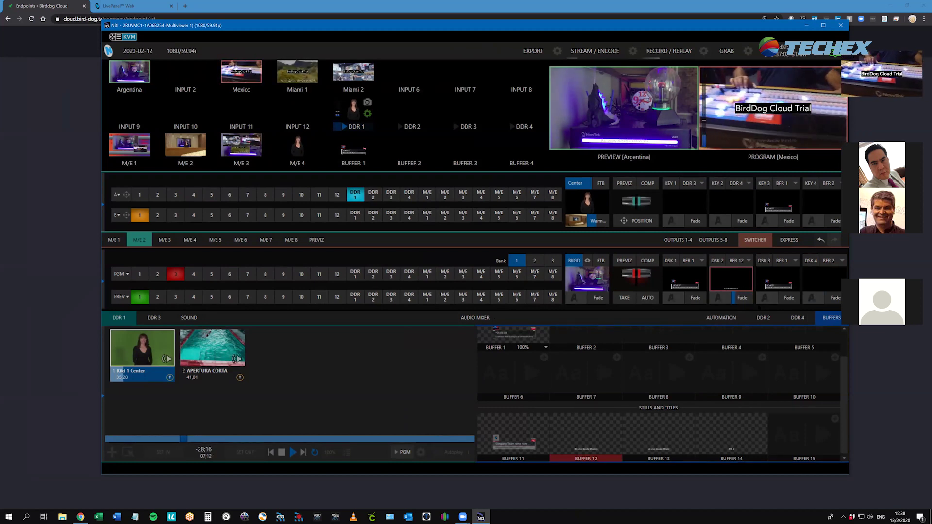
- Set the DSK2 source to BFR 13, then fade that overlay on and off program
click(748, 260)
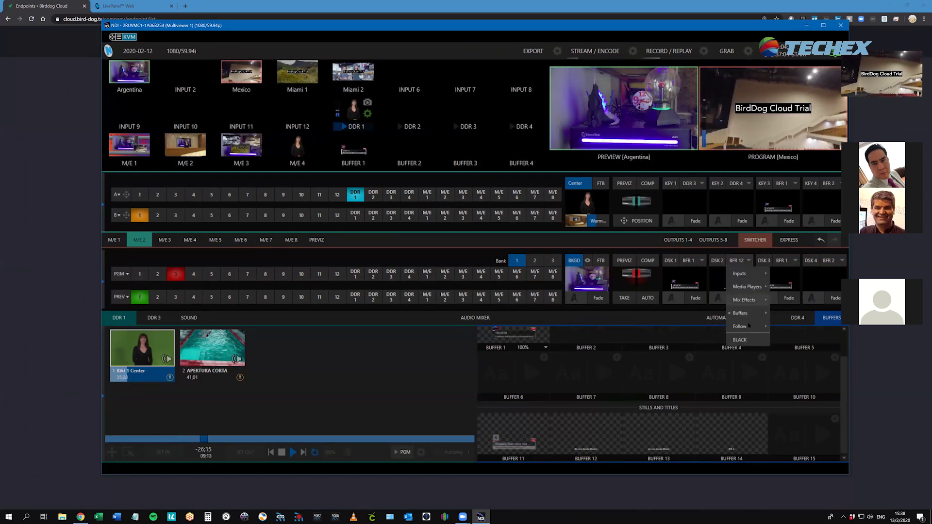
mouse_move(748, 313)
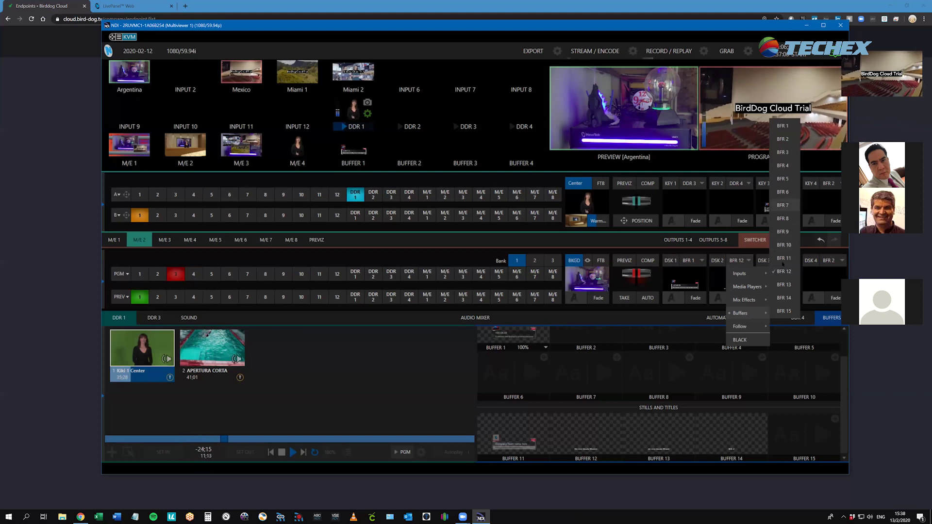
click(783, 285)
click(743, 298)
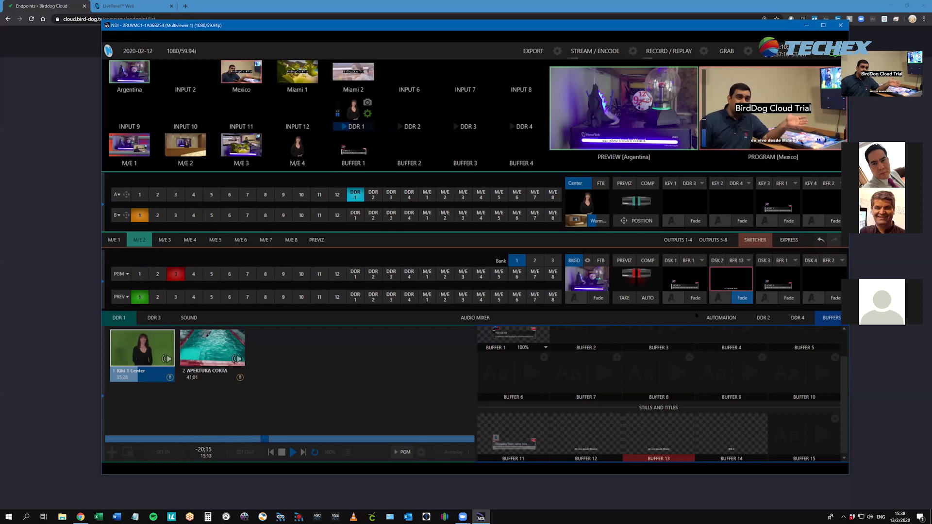
click(748, 298)
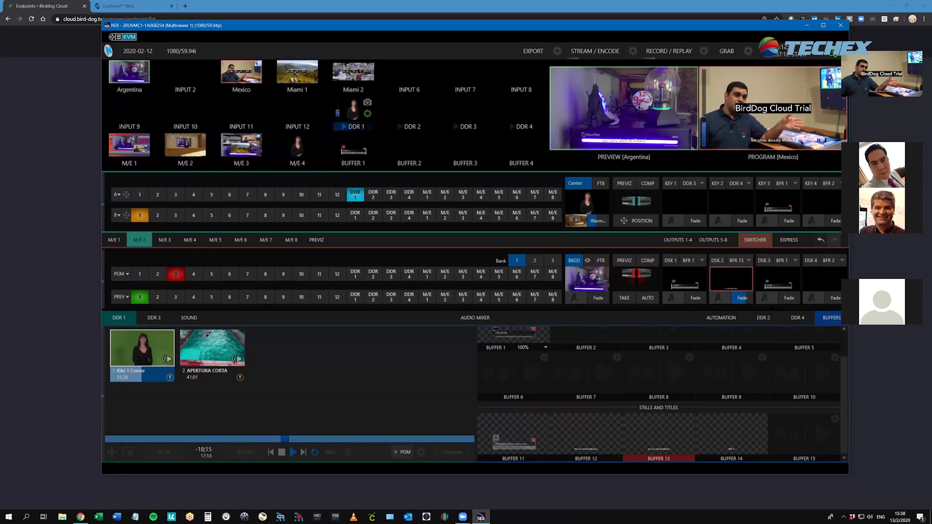
- Cut program through Miami 1, Miami 2, Miami 1, Mexico, Miami 1 and finally Miami 2
click(193, 273)
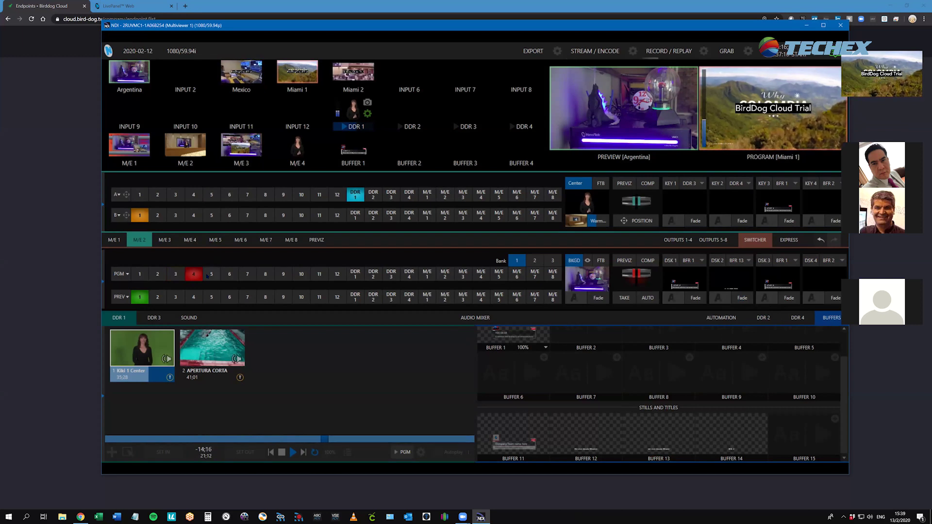
click(210, 275)
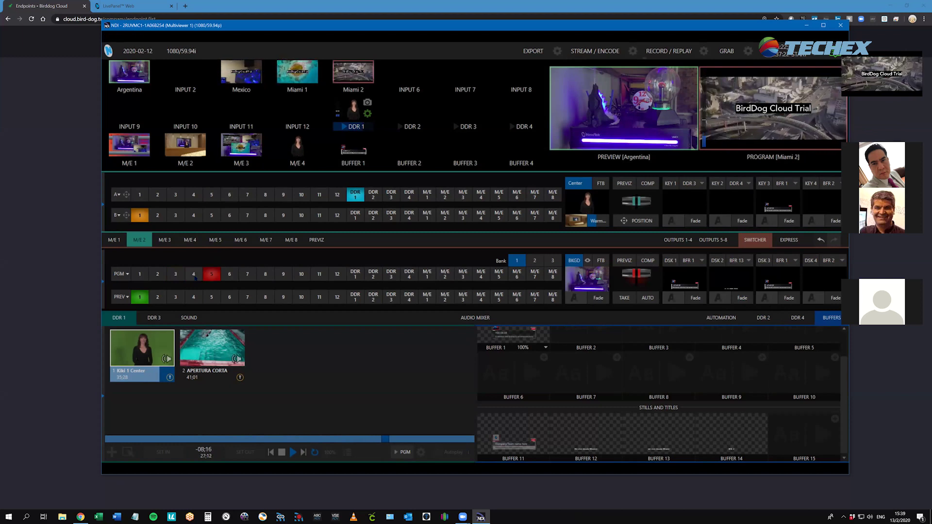
click(193, 276)
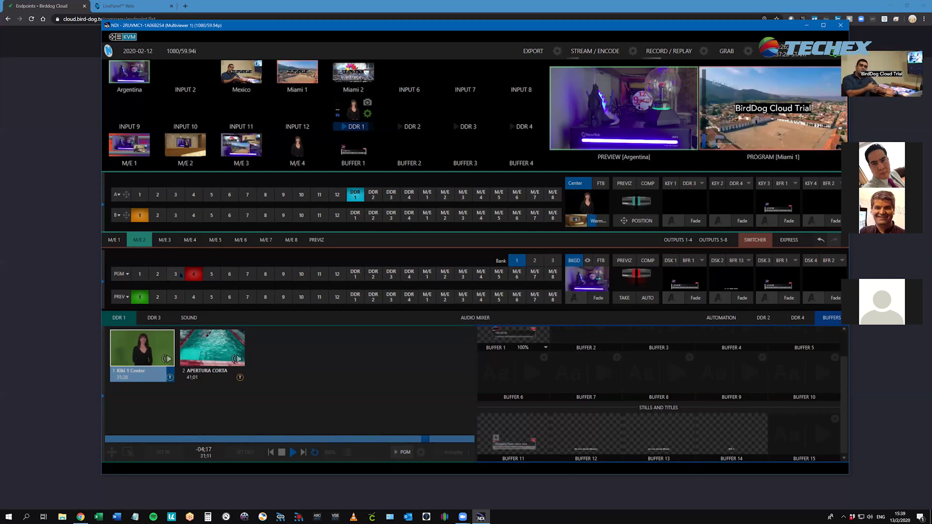
click(178, 274)
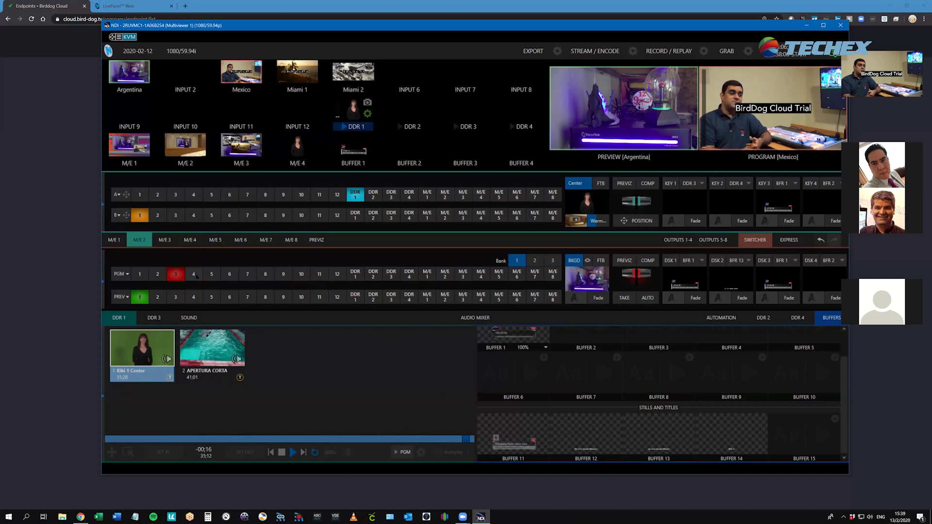
click(194, 274)
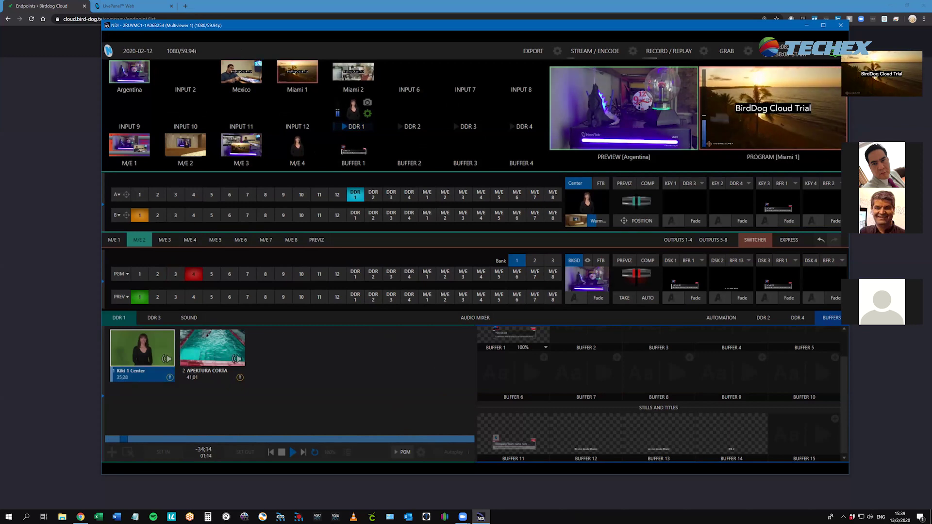
click(212, 275)
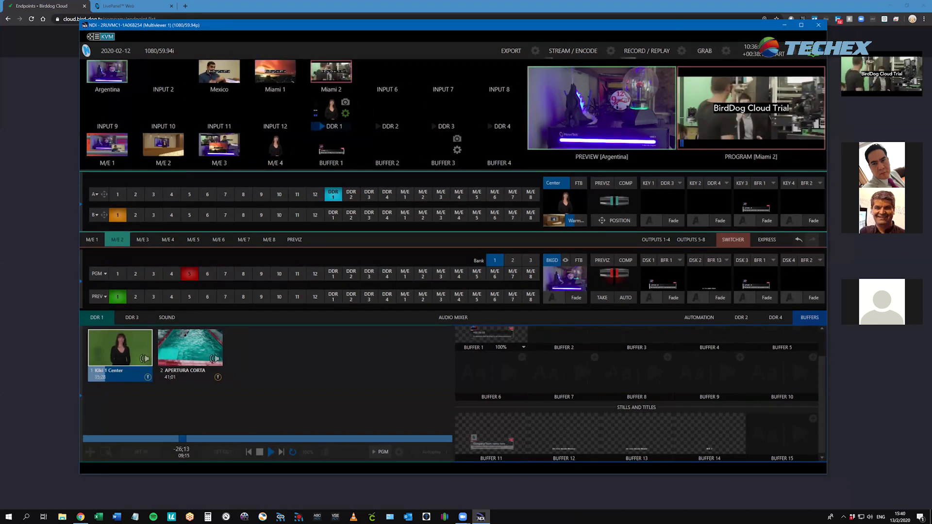
- Switch the viewer to the MS_2_5555_0 stream, then to MS_2_5555_1
right_click(423, 158)
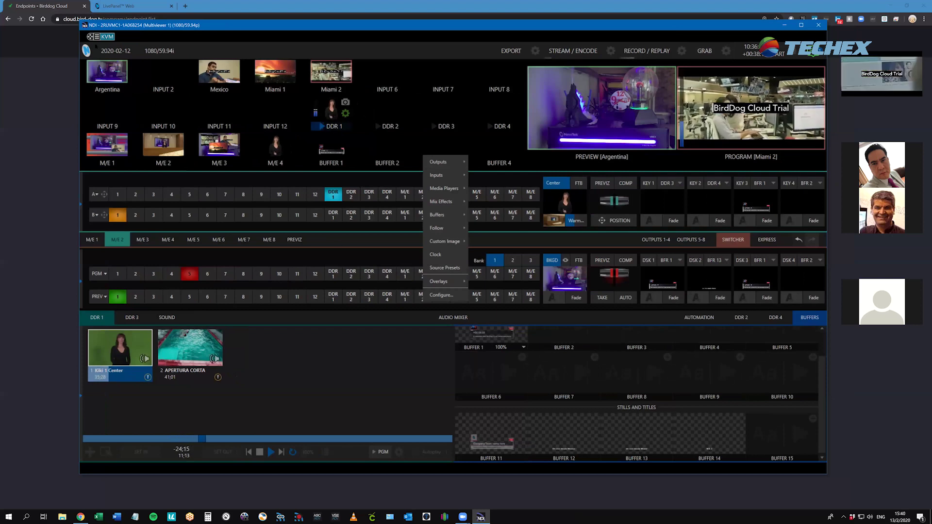
right_click(457, 88)
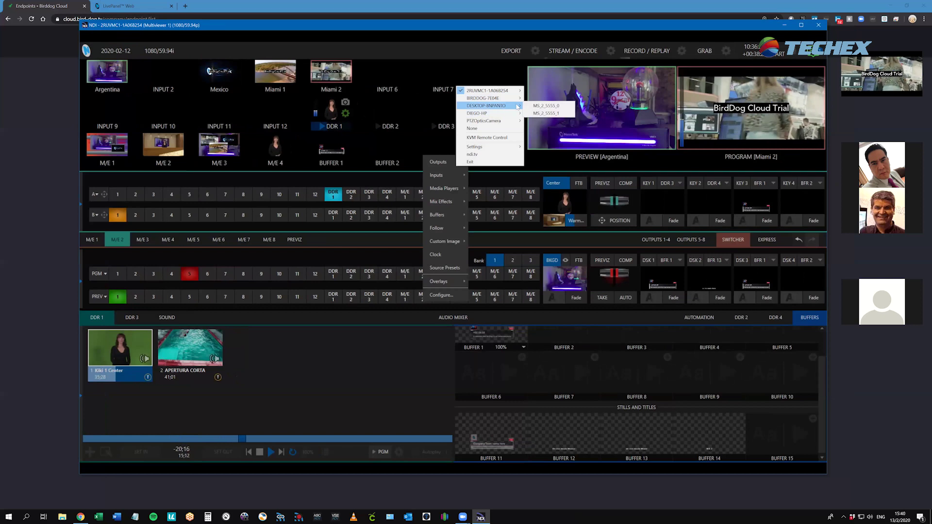
click(548, 106)
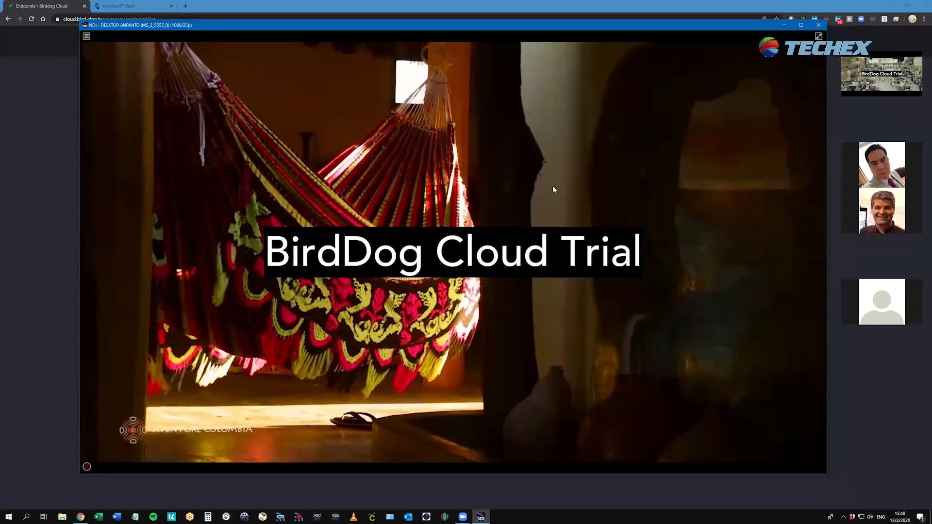
right_click(552, 186)
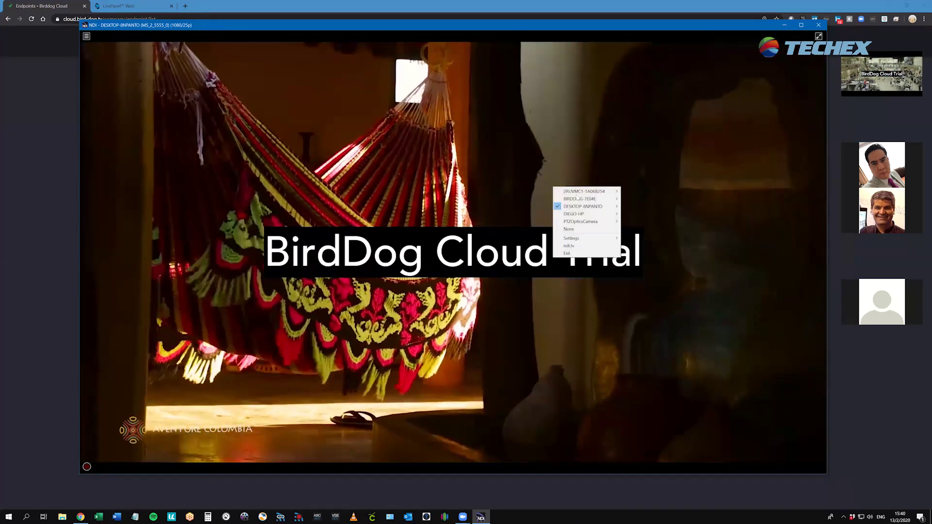
mouse_move(597, 206)
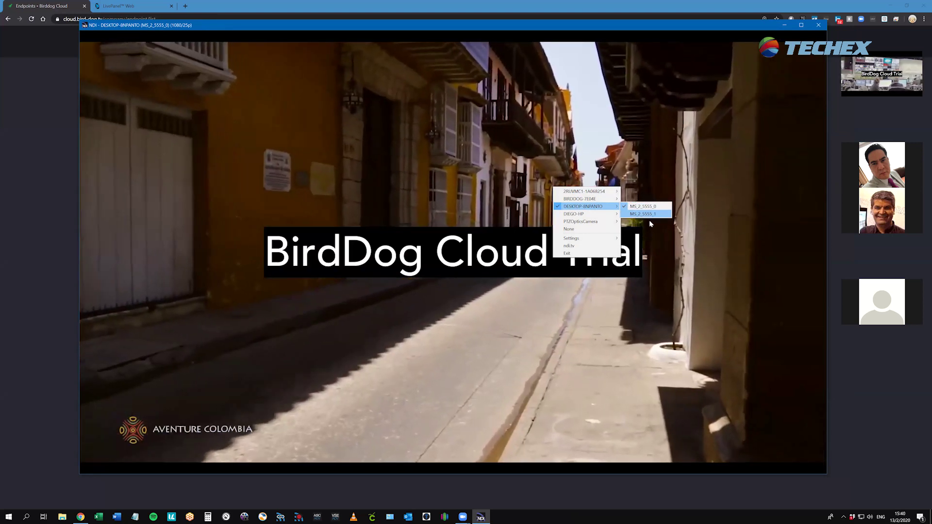
click(648, 215)
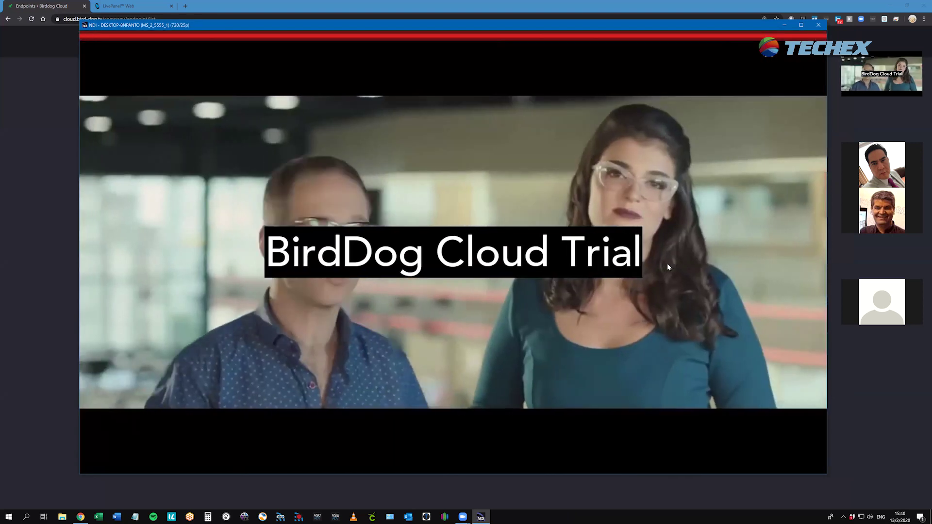
- Switch the viewer to DIEGO-HP Intel(R) HD Graphics 620 1 and reopen the source menu
mouse_move(654, 266)
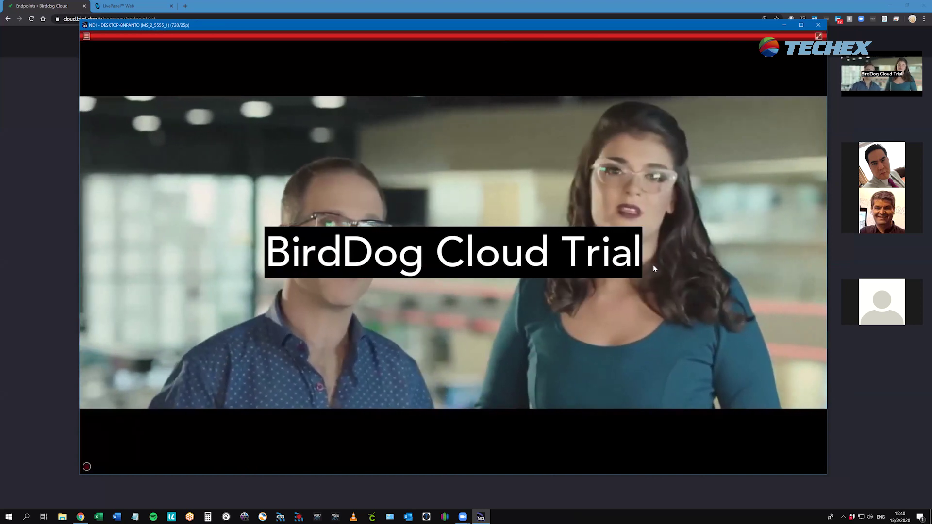
right_click(514, 200)
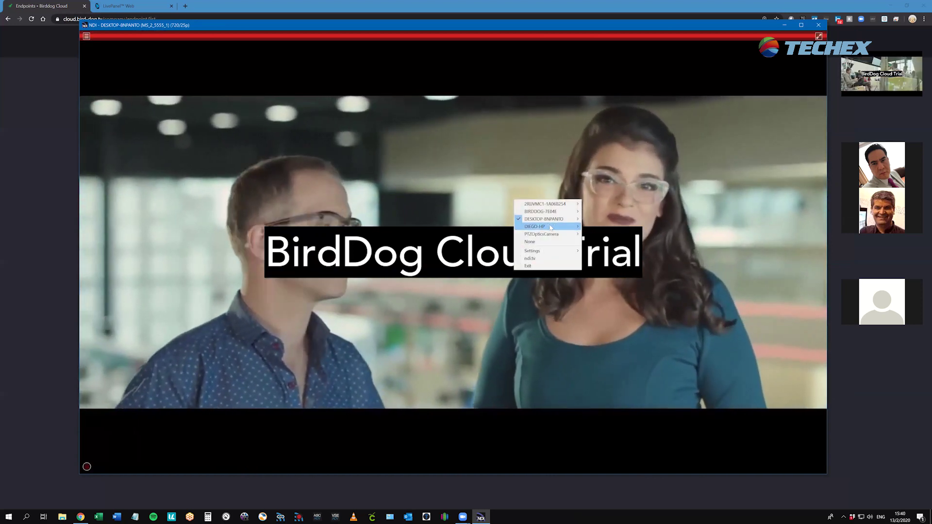
mouse_move(551, 227)
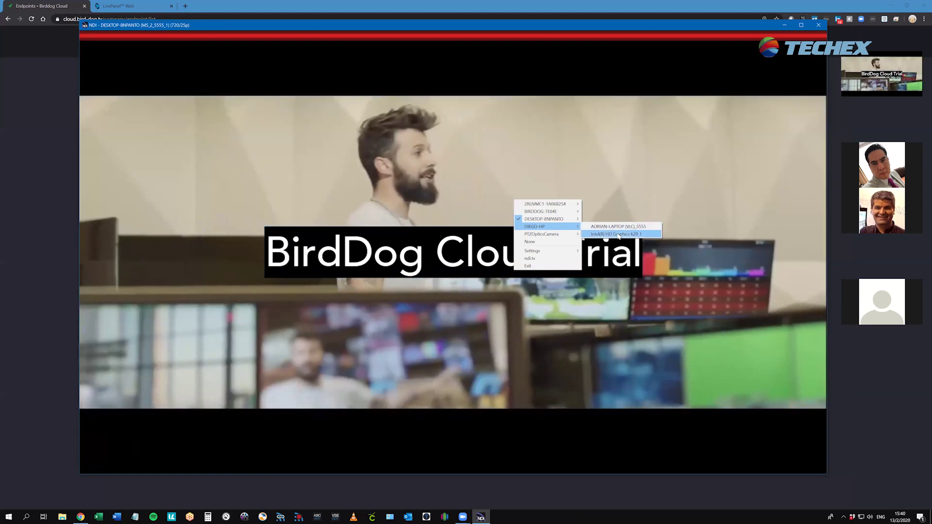
click(619, 235)
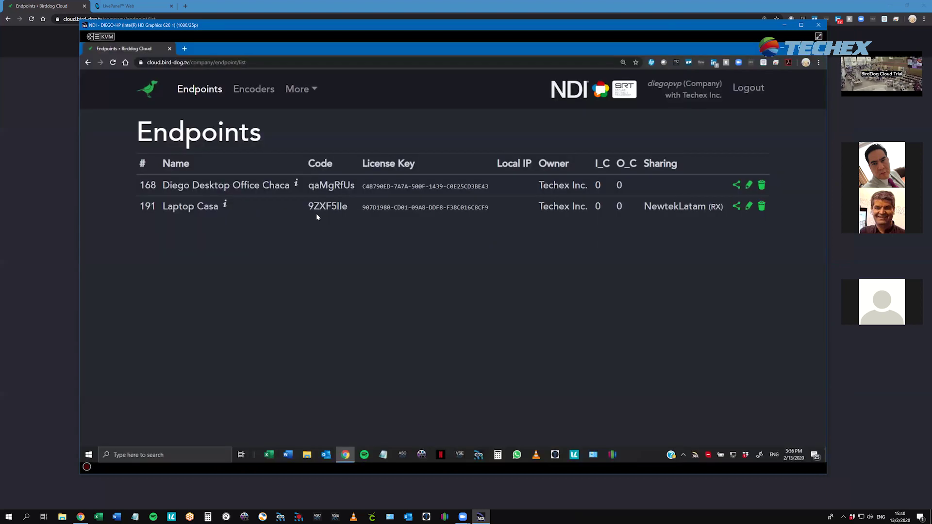
right_click(464, 246)
- Switch the viewer to the DIEGO-HP ADRIAN-LAPTOP (VLC) 5555 feed
mouse_move(502, 273)
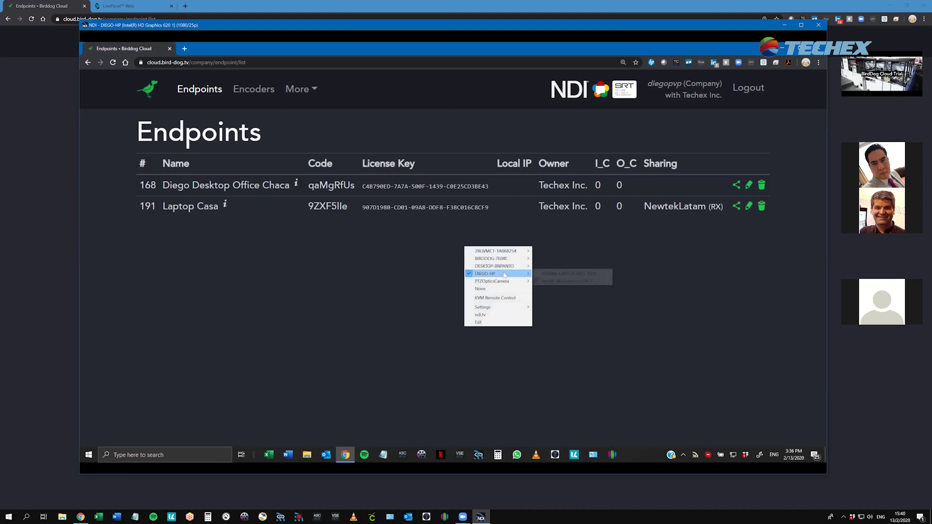
click(562, 275)
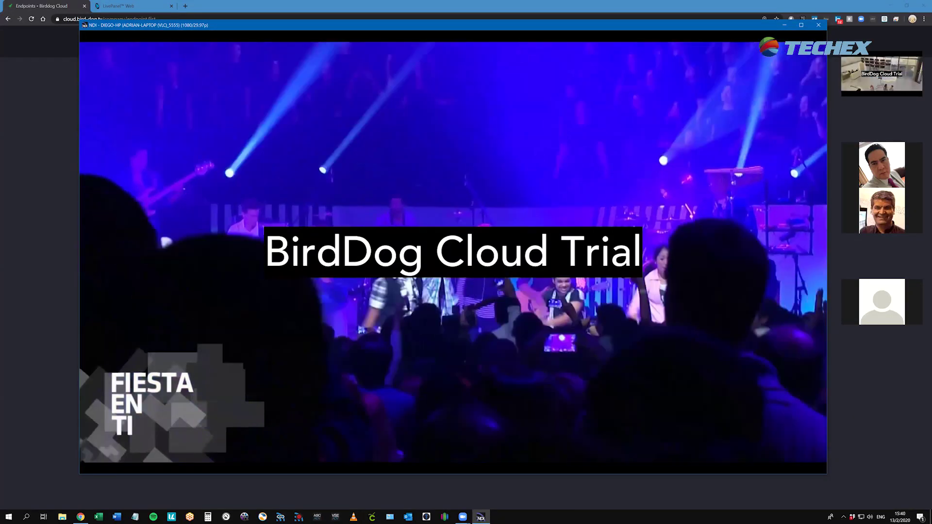
mouse_move(538, 342)
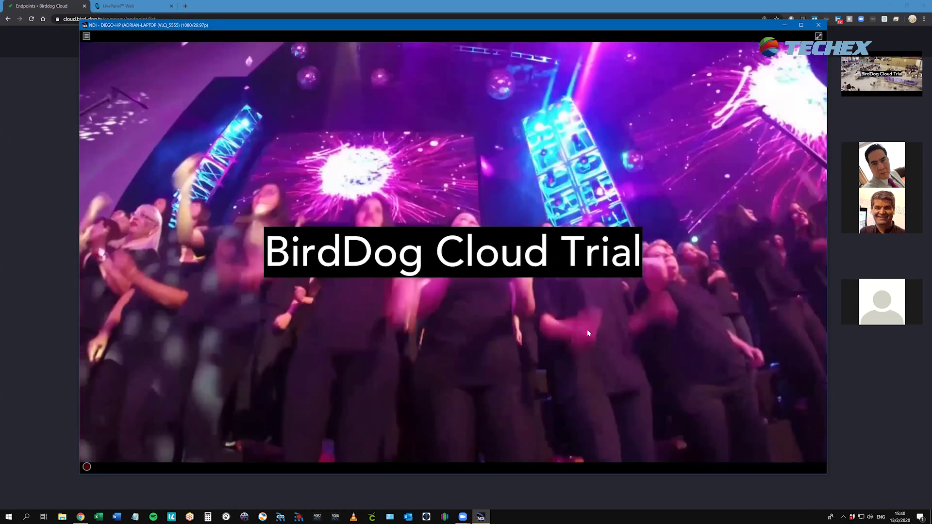
right_click(449, 205)
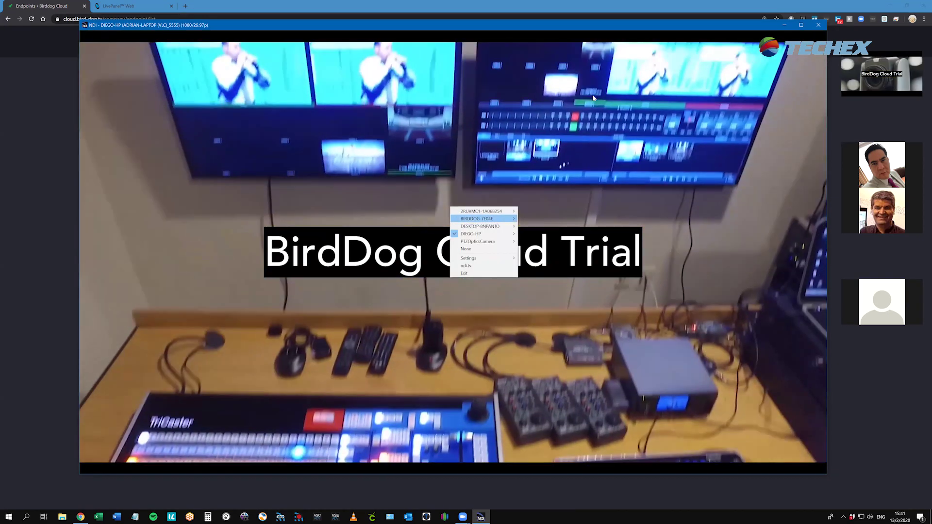
click(593, 98)
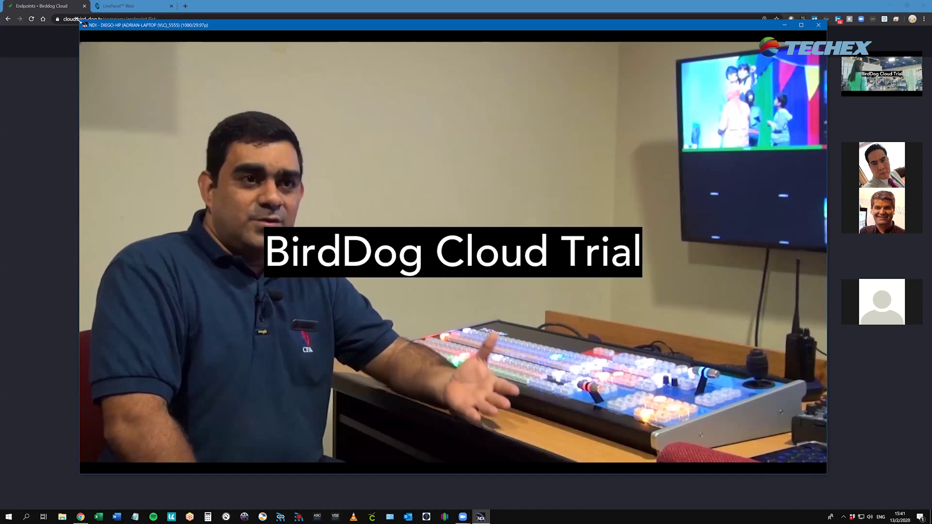
- Restore the monitor window from full screen and move it over the Endpoints list
double_click(399, 203)
drag(543, 193, 412, 147)
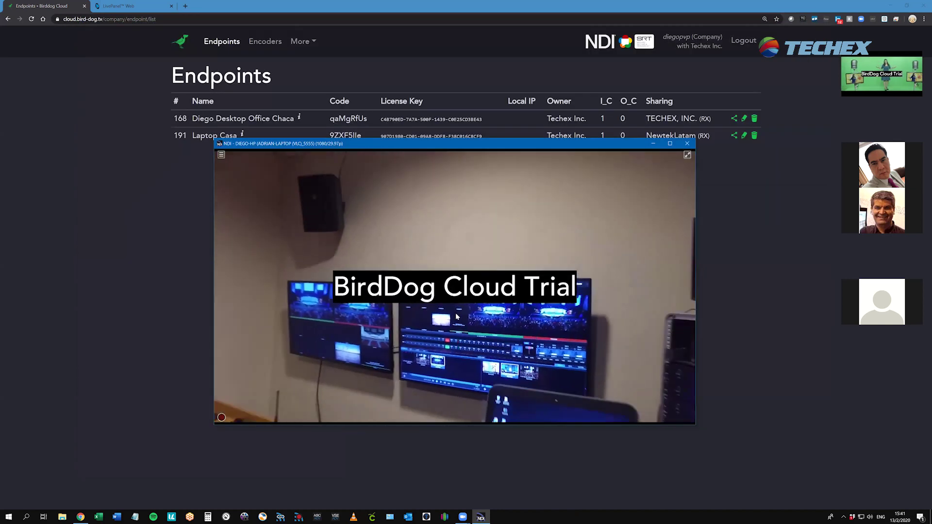
right_click(447, 257)
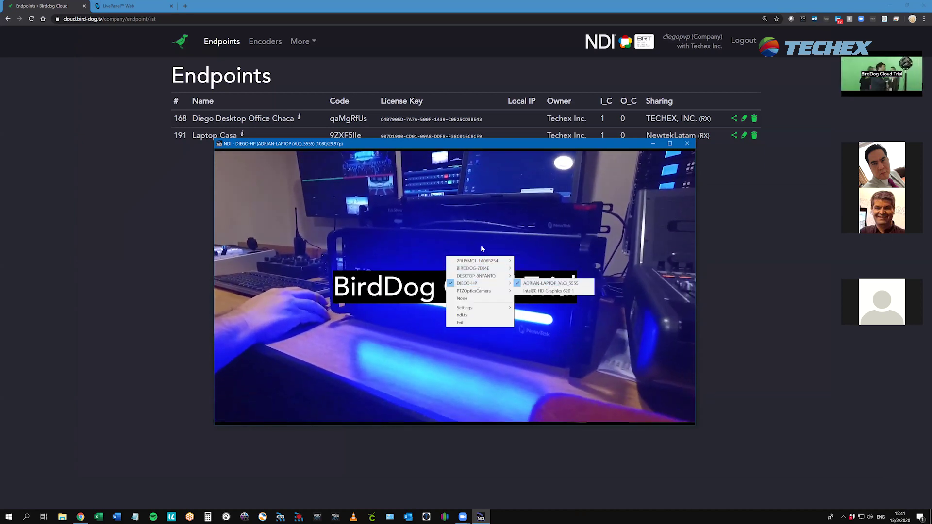
click(481, 244)
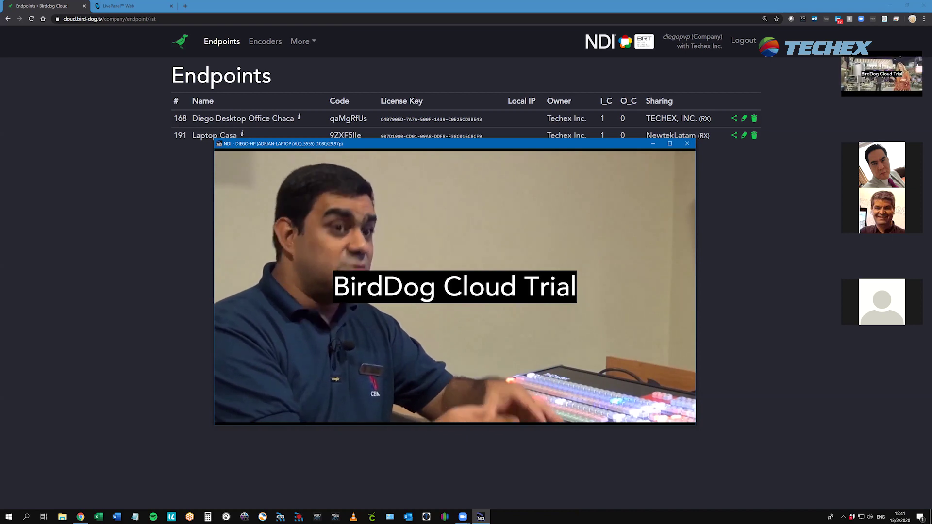
- Close NDI Studio Monitor and return to the BirdDog Cloud Connection Matrix
mouse_move(667, 227)
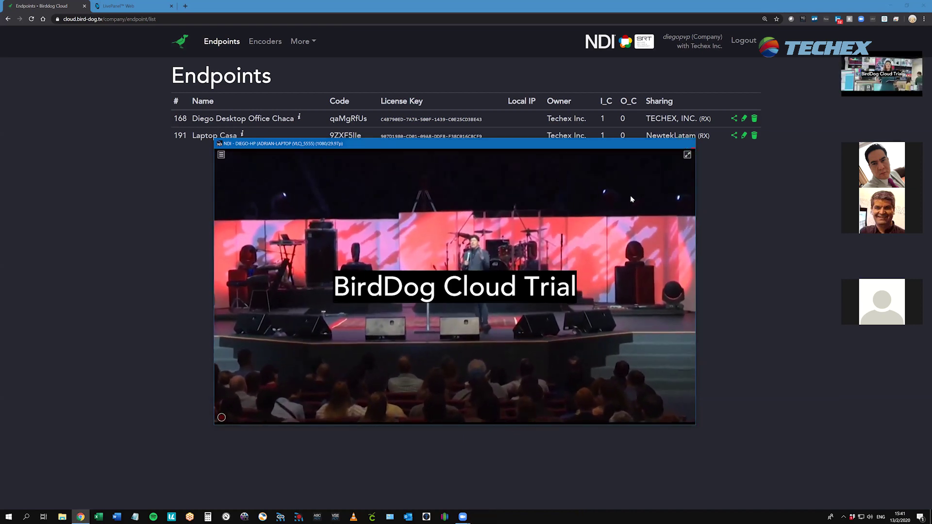
click(687, 144)
click(181, 42)
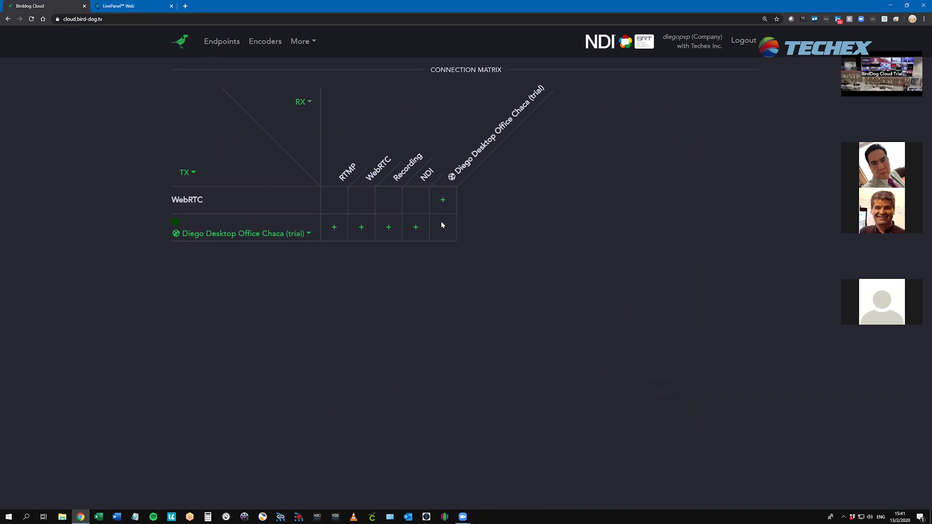
- Stop sharing the Diego Desktop Office Chaca endpoint from the Endpoints list
click(221, 41)
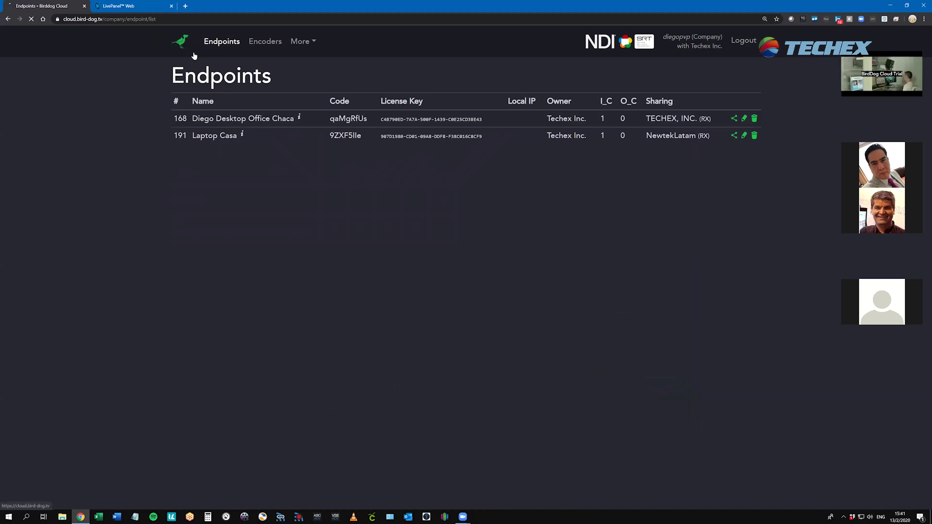
click(180, 41)
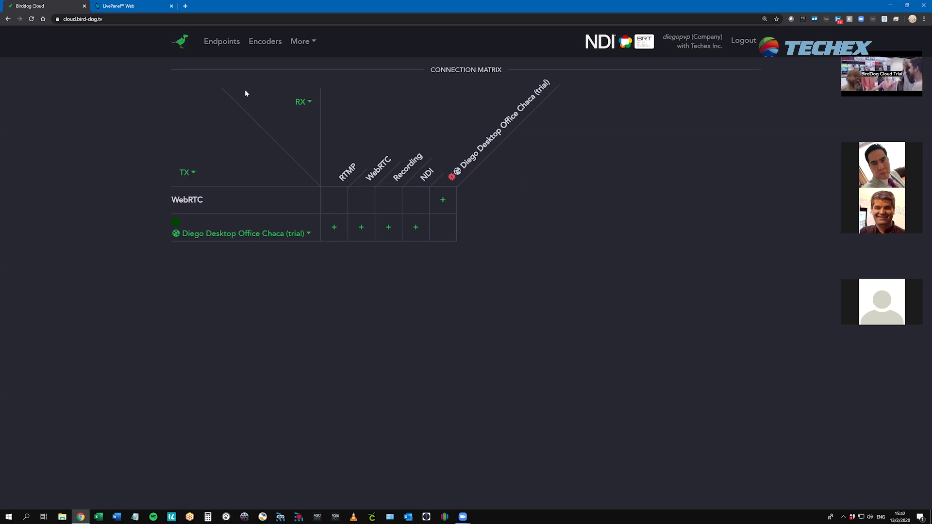
click(240, 53)
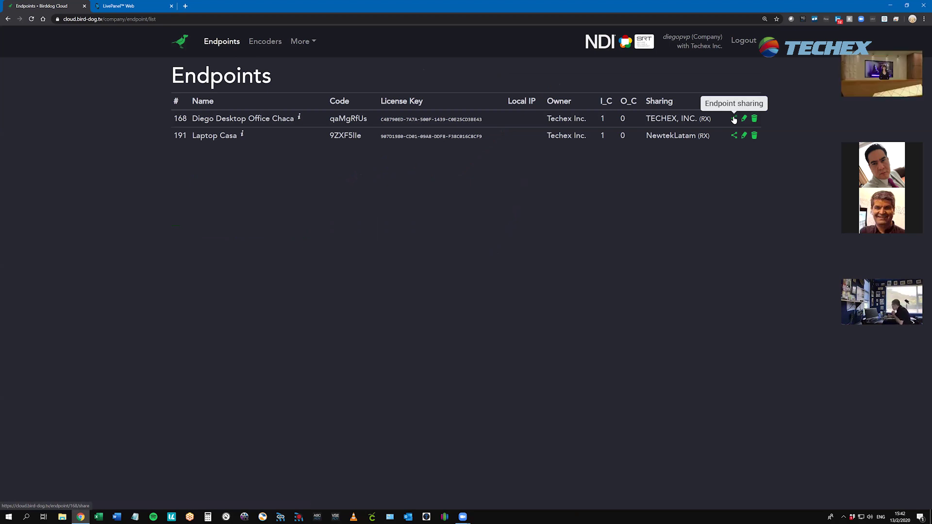
click(734, 120)
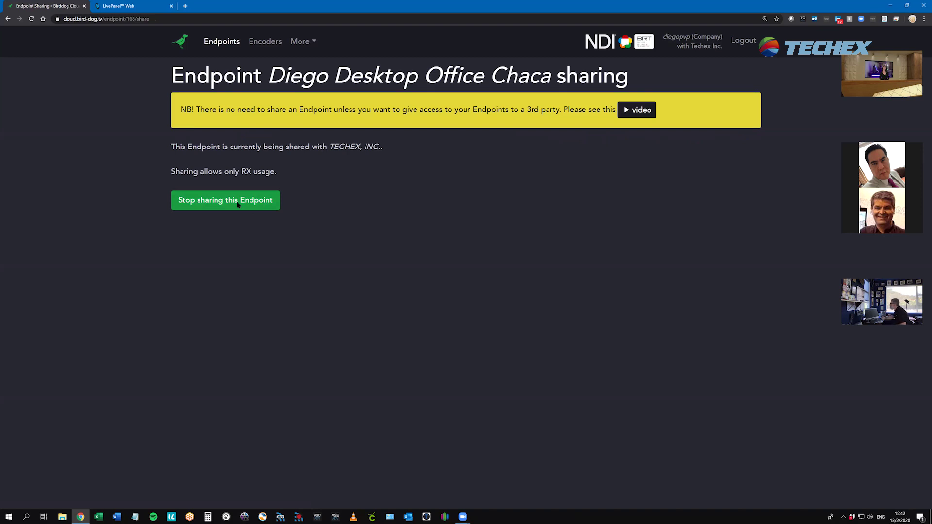
click(238, 205)
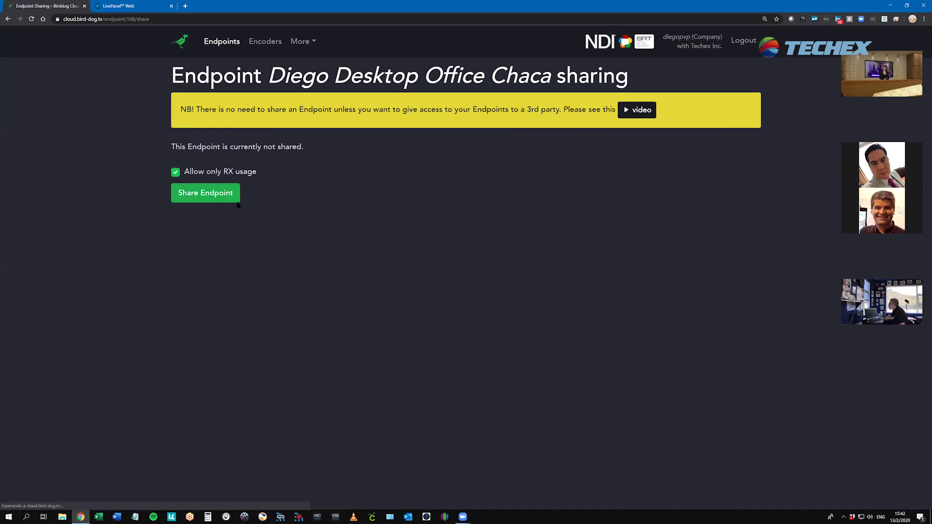
- Stop sharing the Laptop Casa endpoint and return to the Endpoints list
click(224, 44)
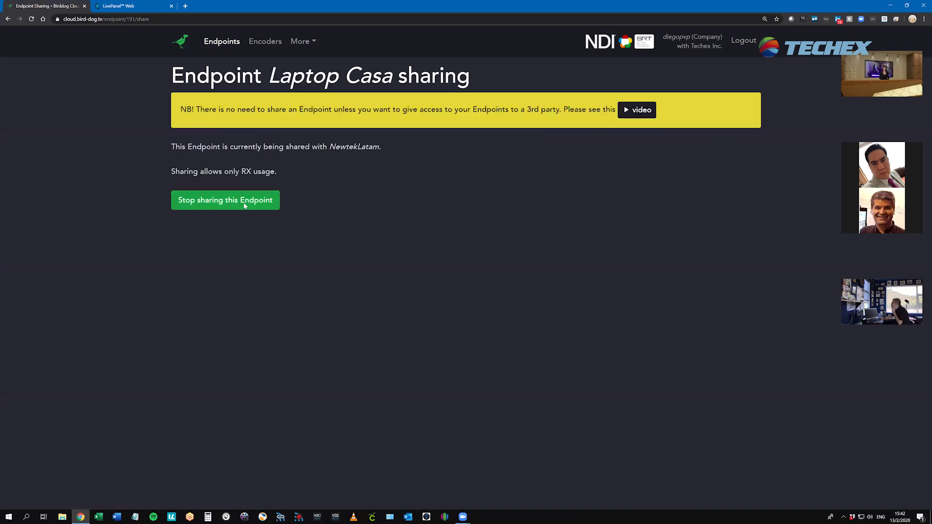
click(229, 207)
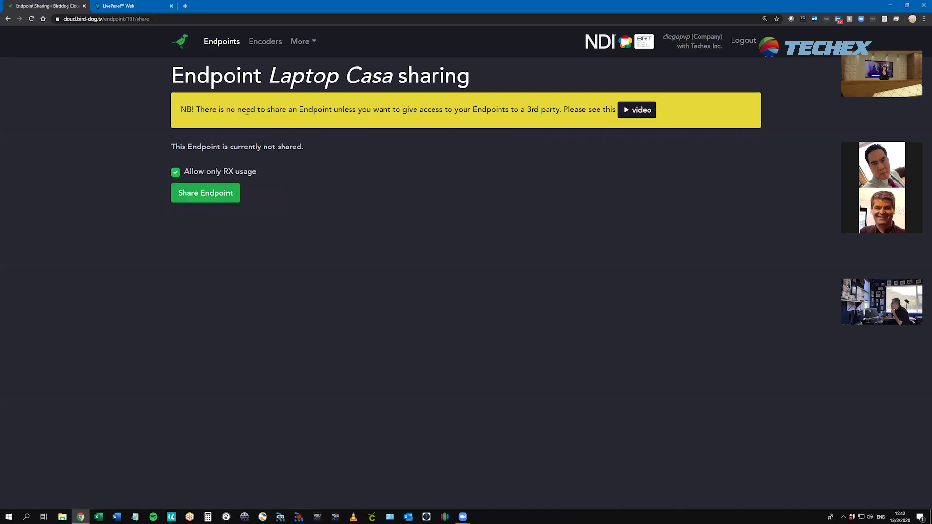
click(180, 43)
click(228, 44)
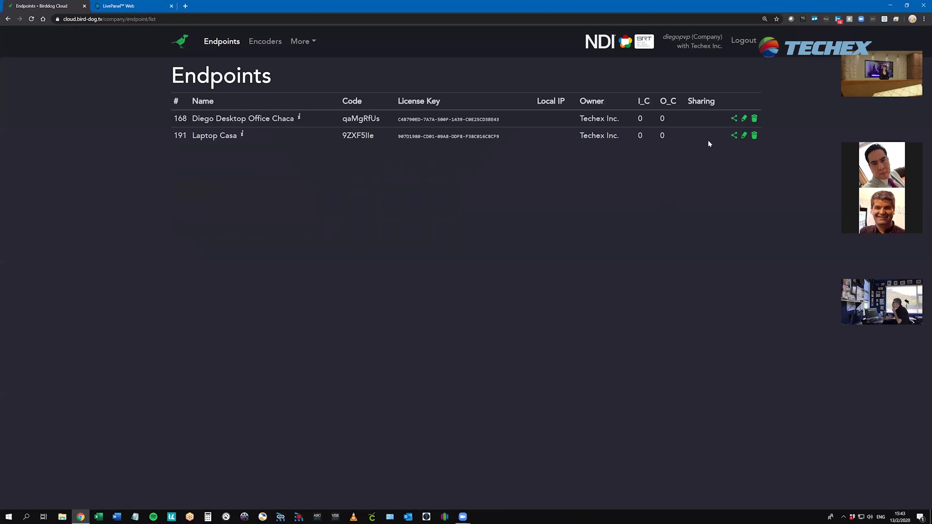
- Return to the Connection Matrix and launch NDI Studio Monitor from Start
click(180, 41)
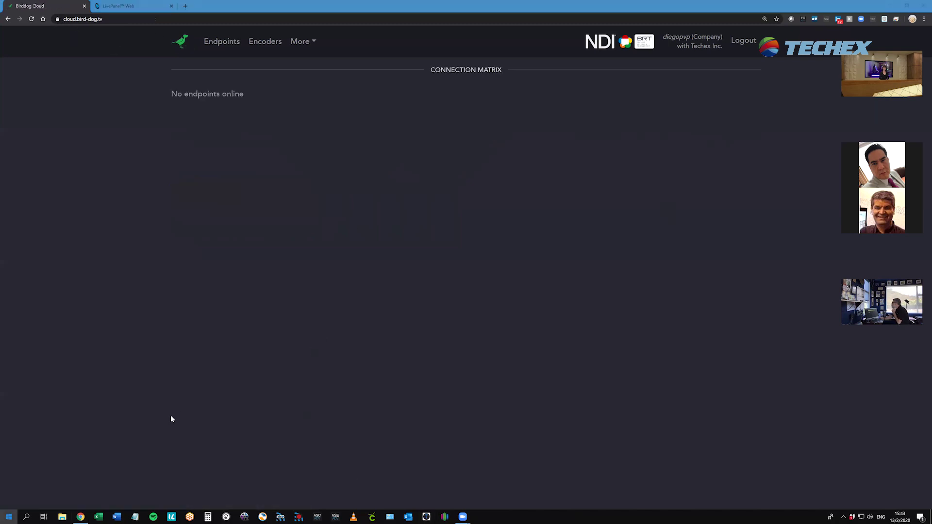
key(super)
click(517, 236)
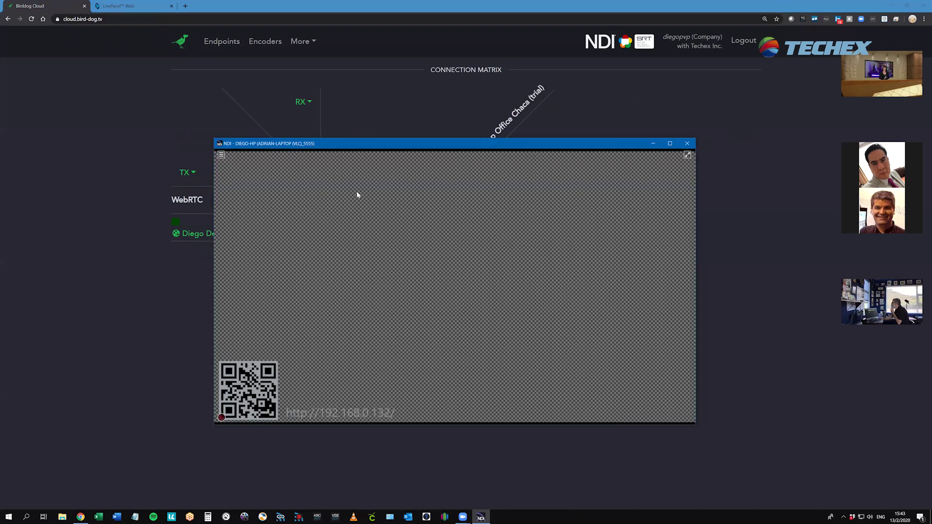
- Show the 2RUVMC1-1A068254 Multiviewer 1 feed, maximize the window, then restore it
right_click(357, 192)
click(316, 176)
right_click(323, 169)
click(387, 195)
right_click(396, 188)
click(331, 191)
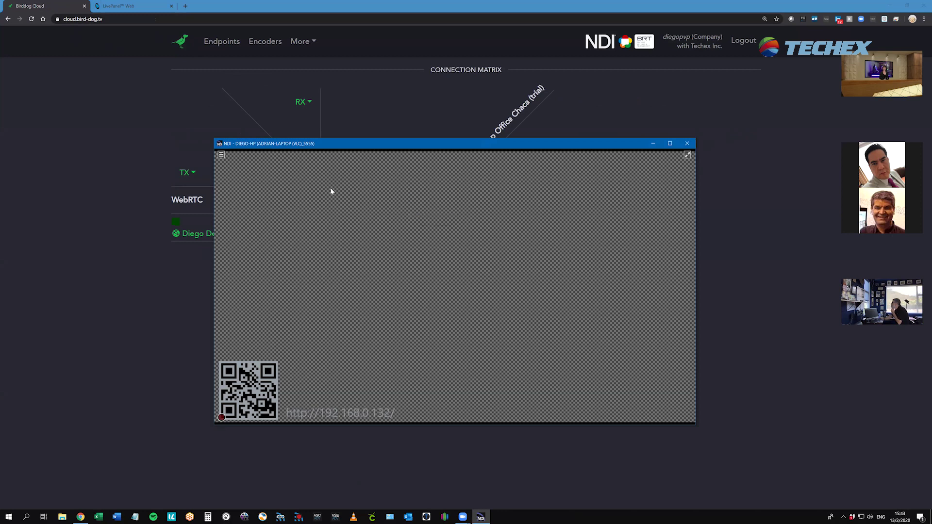
right_click(392, 177)
mouse_move(422, 179)
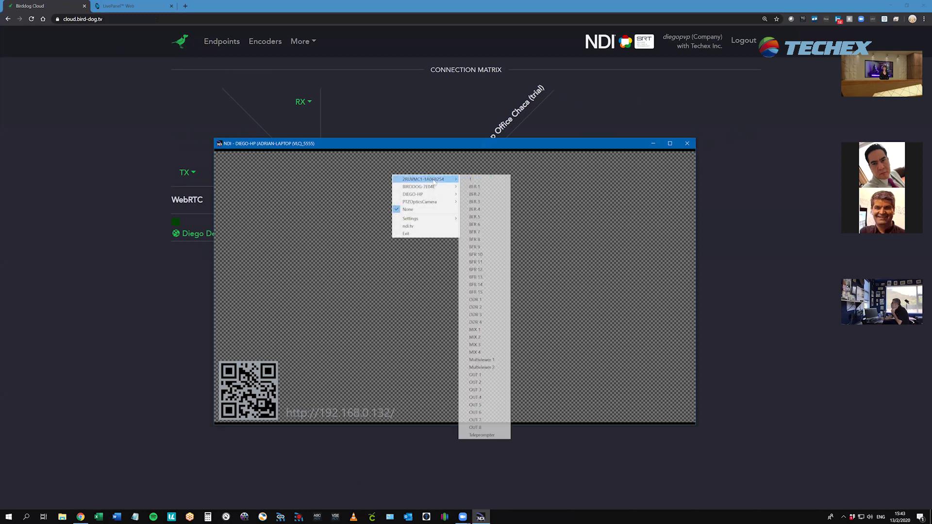
click(492, 360)
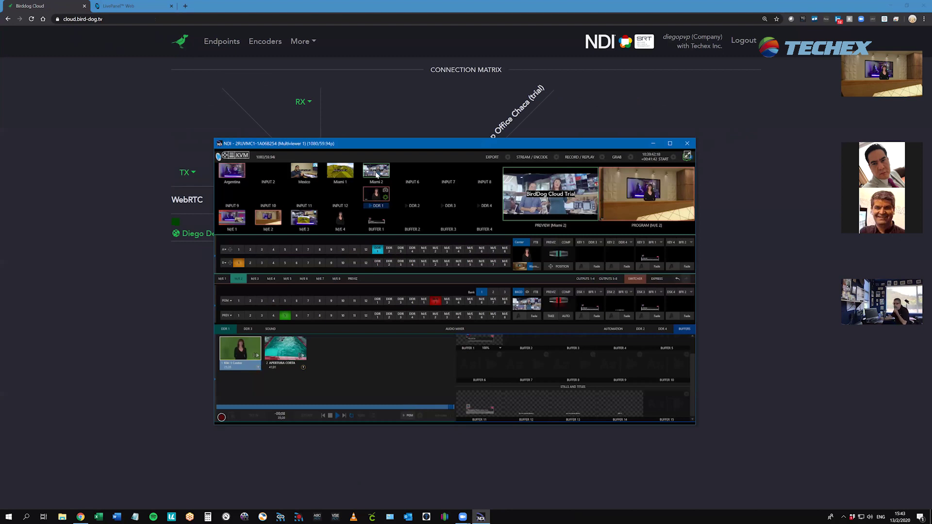
click(666, 147)
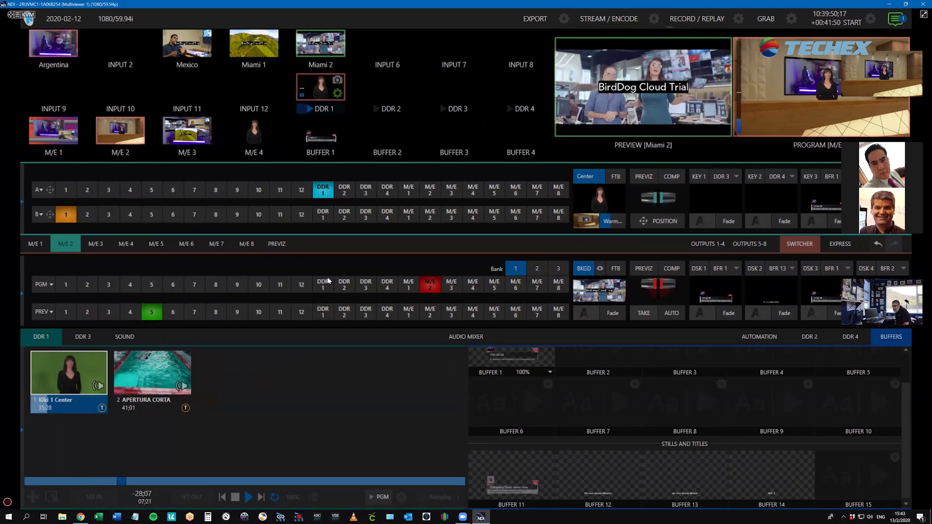
double_click(807, 5)
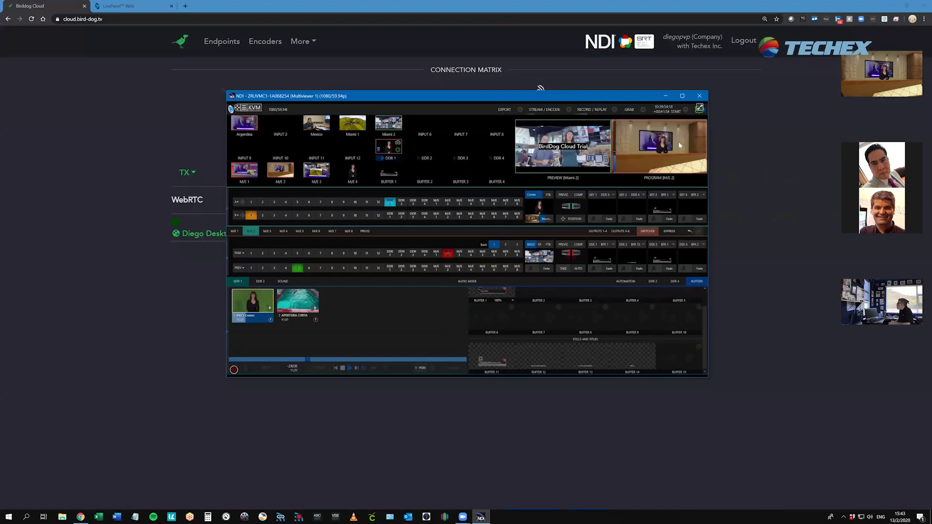
- Close the NDI Studio Monitor window and bring the Zoom call window forward
click(698, 96)
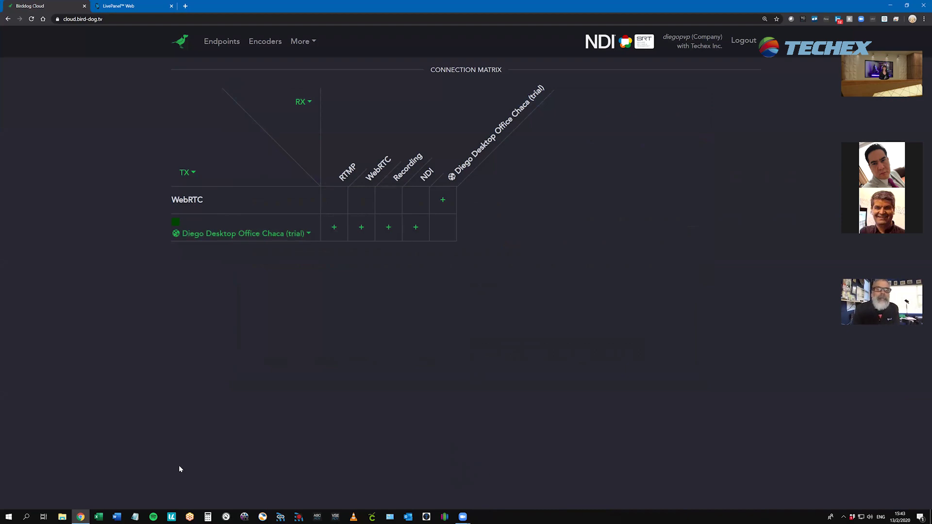
click(470, 517)
click(499, 471)
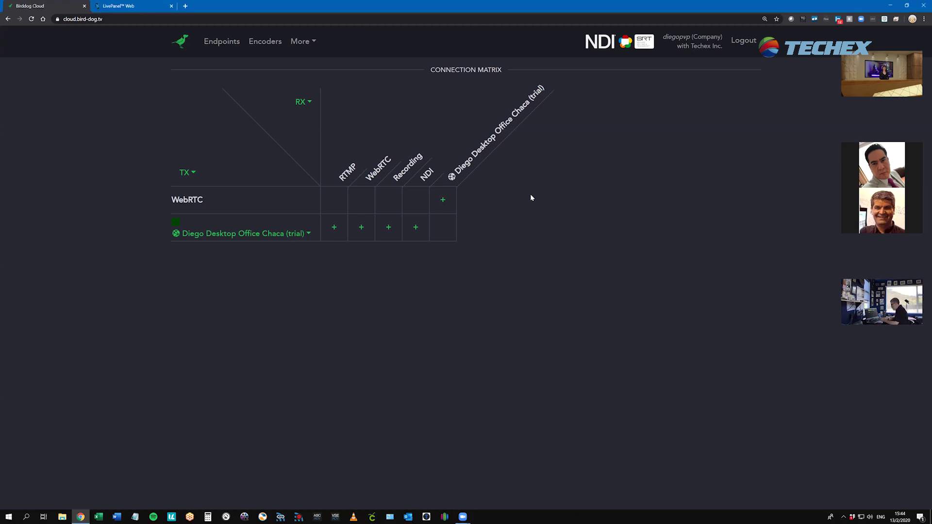
- Claim the shared VCR Test endpoint with a pasted sharing token, then view the Endpoints list
click(300, 42)
click(317, 64)
click(452, 93)
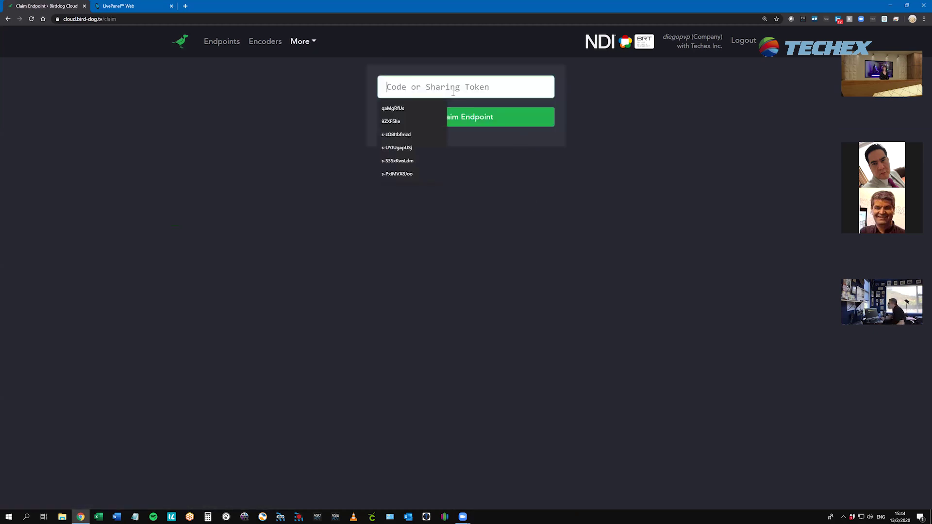
key(ctrl+v)
click(442, 125)
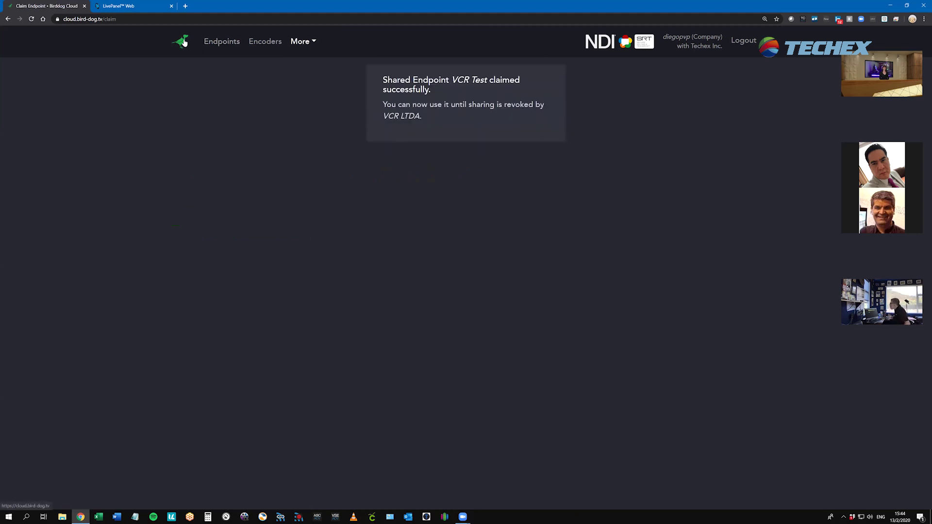
click(184, 45)
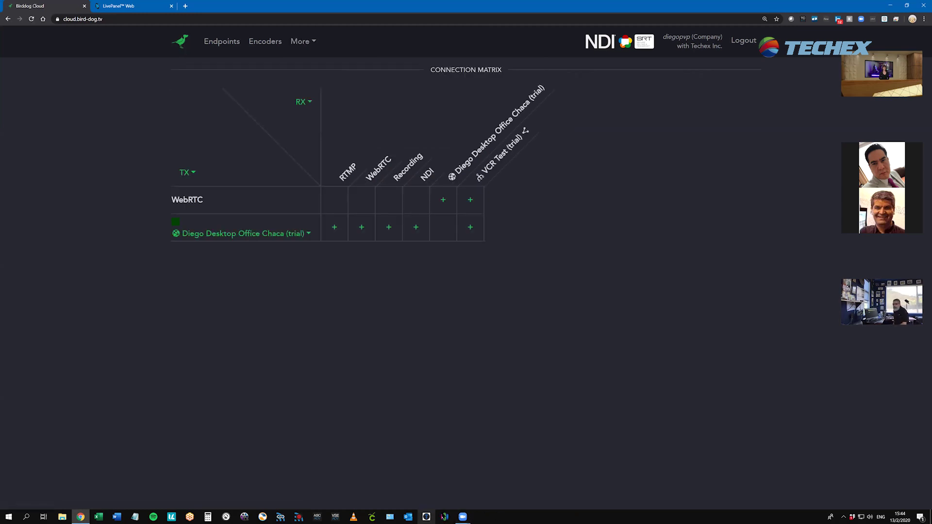
click(222, 44)
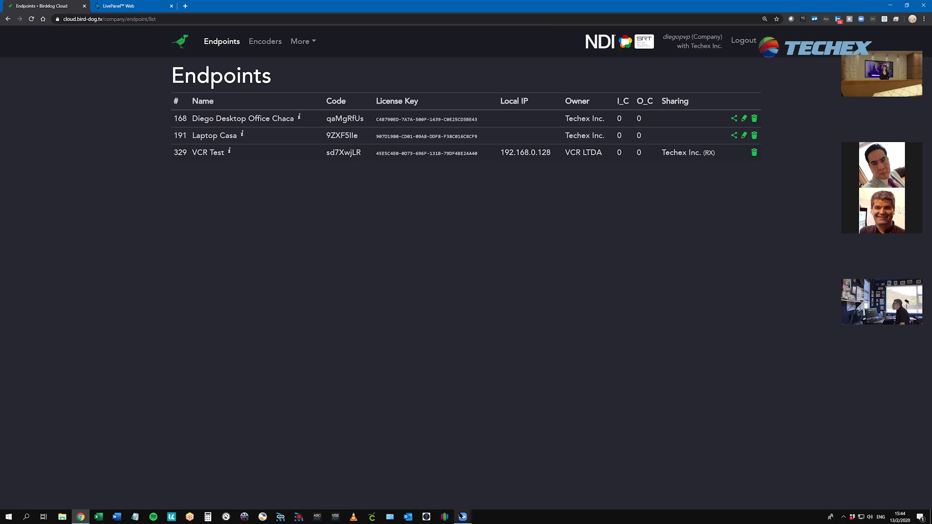
- Dismiss the Zoom previews and restore Chrome from maximized to a smaller window
click(462, 516)
click(619, 423)
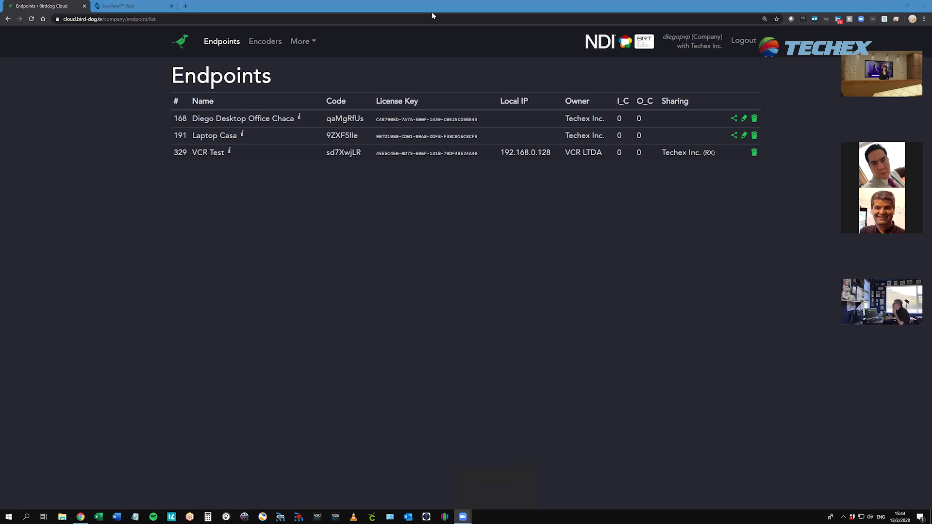
click(701, 8)
double_click(700, 8)
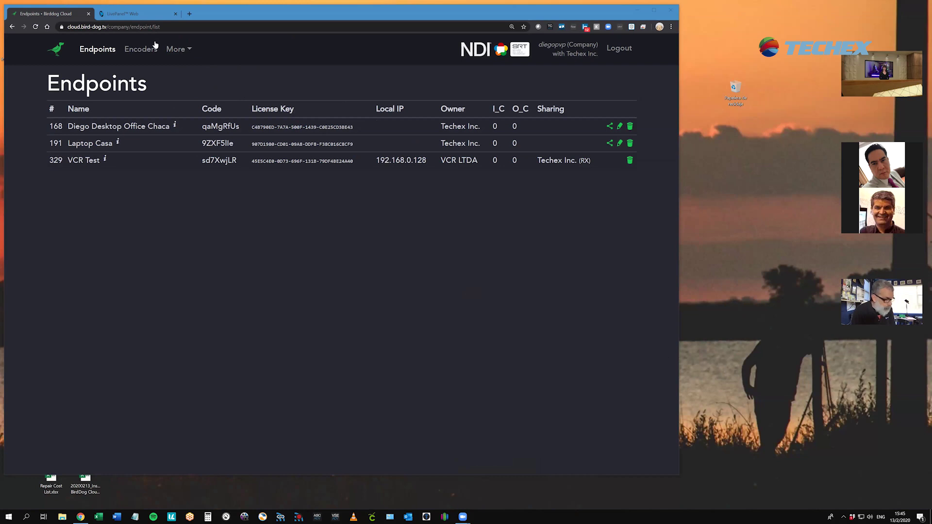
- Widen the restored browser window so the Endpoints list sits beside the desktop
click(187, 52)
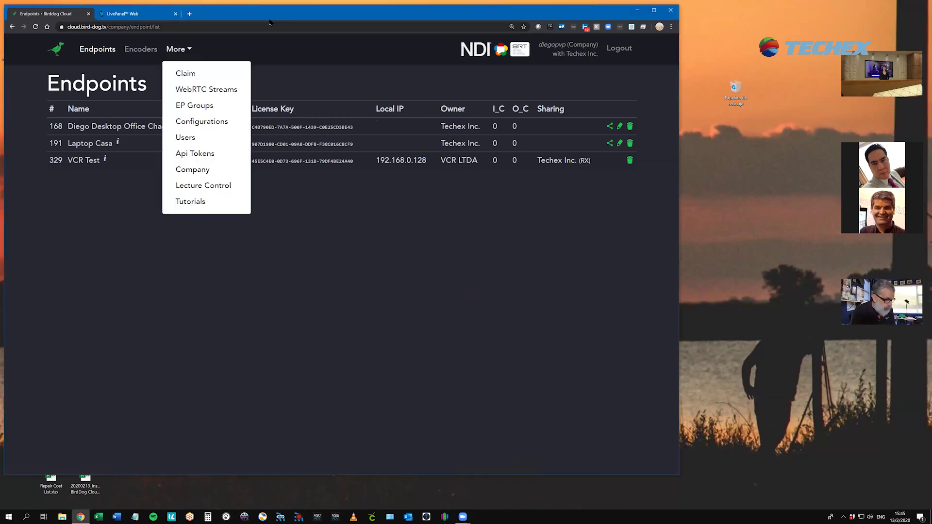
click(678, 137)
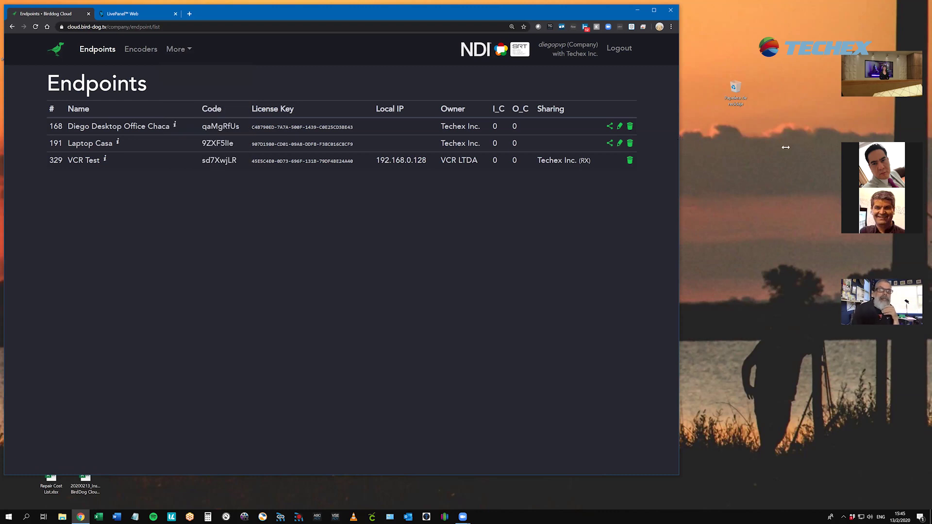
drag(785, 147, 784, 147)
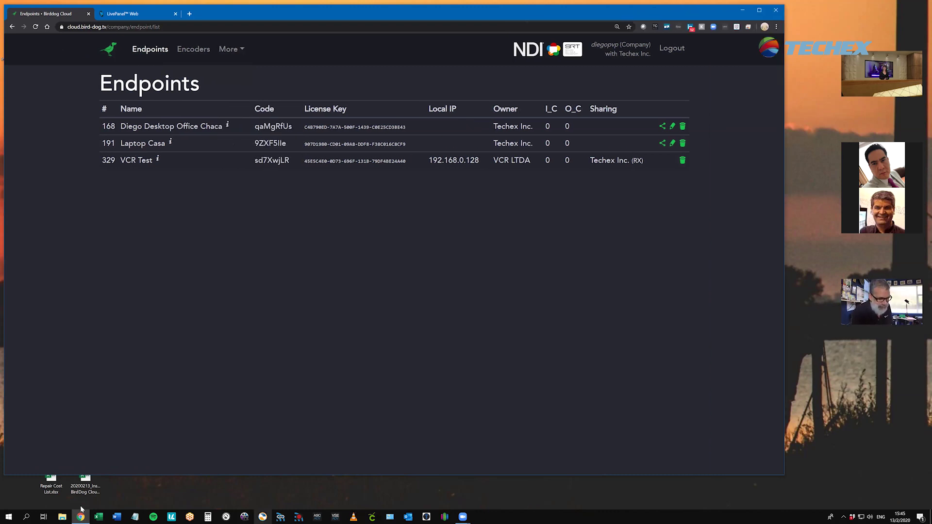
click(9, 516)
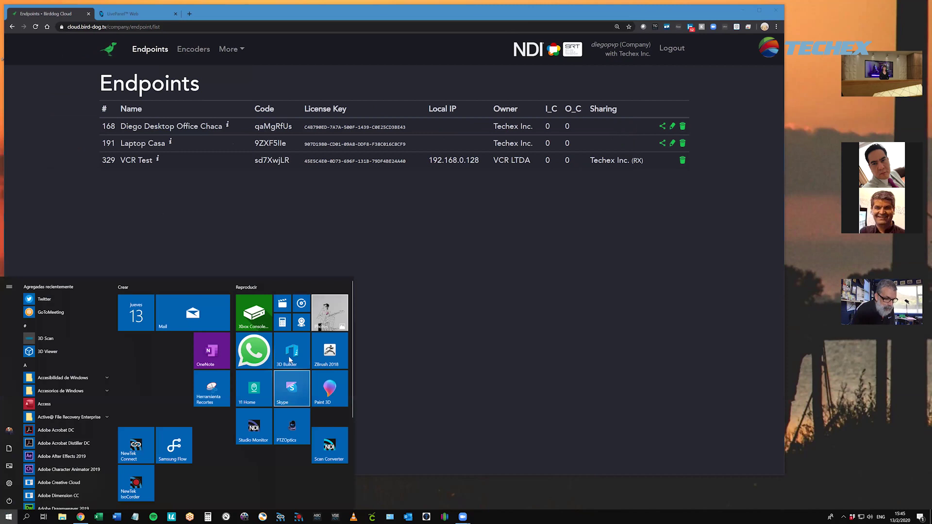
click(471, 442)
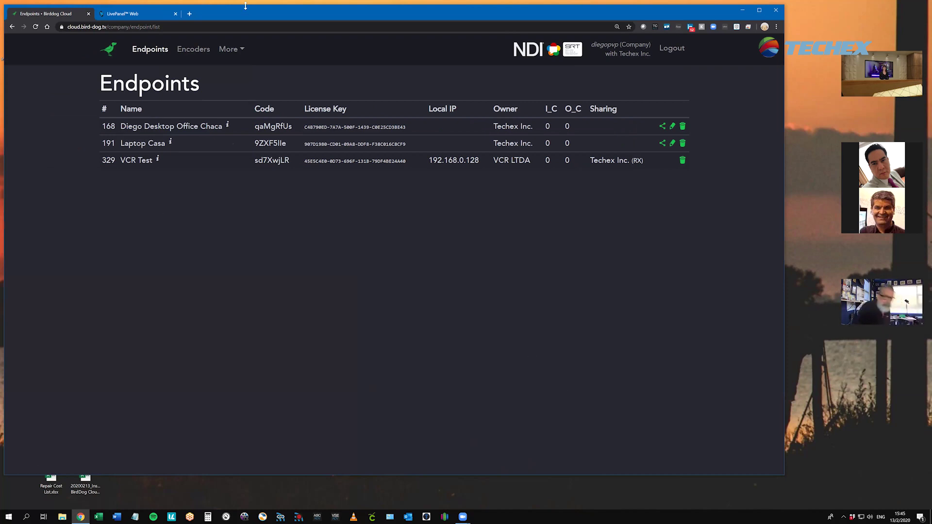
- Claim NewTek Latam's shared Filippo casa endpoint with its sharing token, then view the Endpoints list
click(230, 49)
click(254, 72)
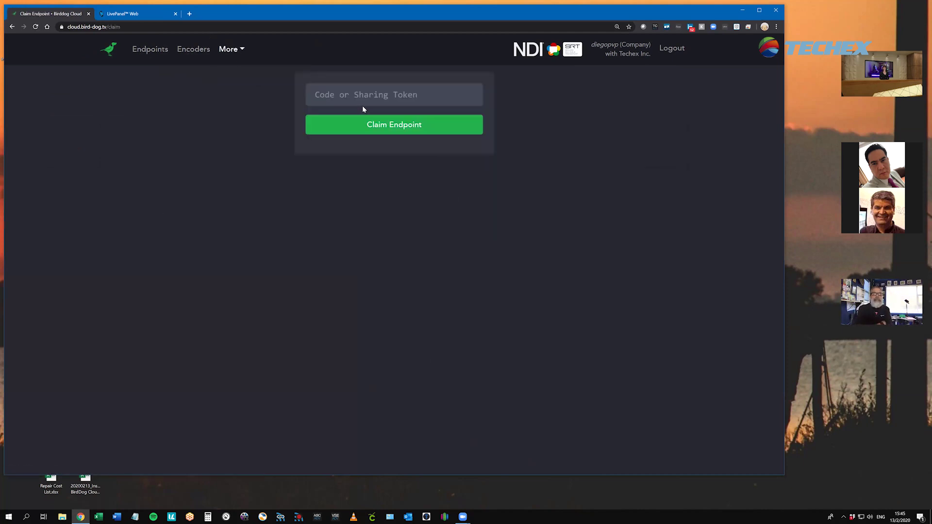
click(358, 99)
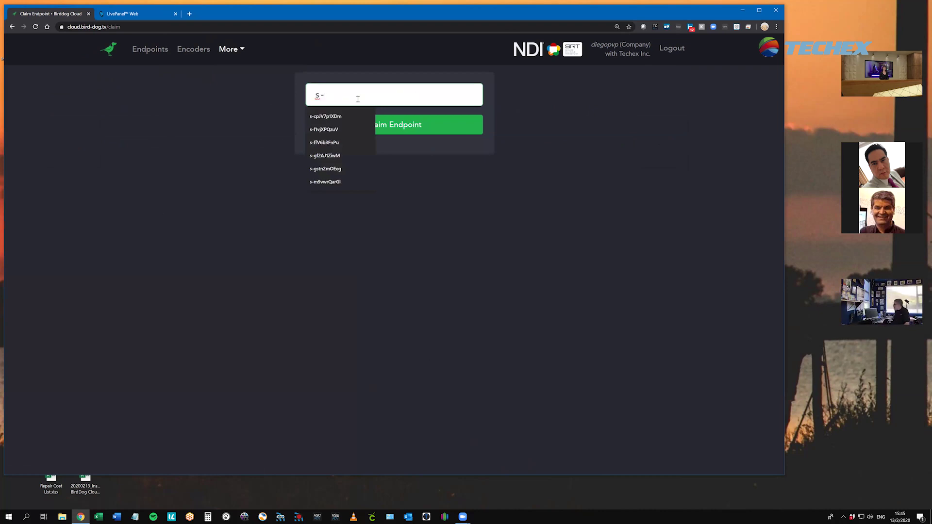
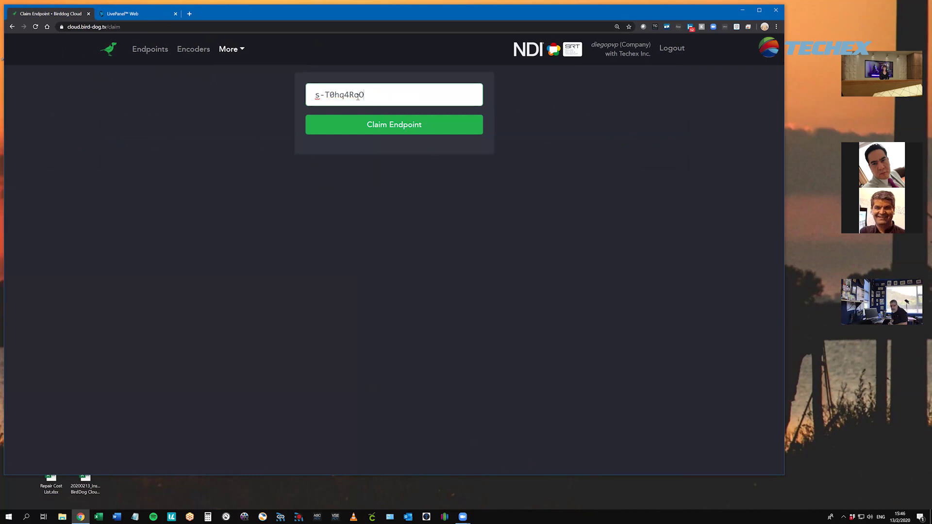
click(401, 125)
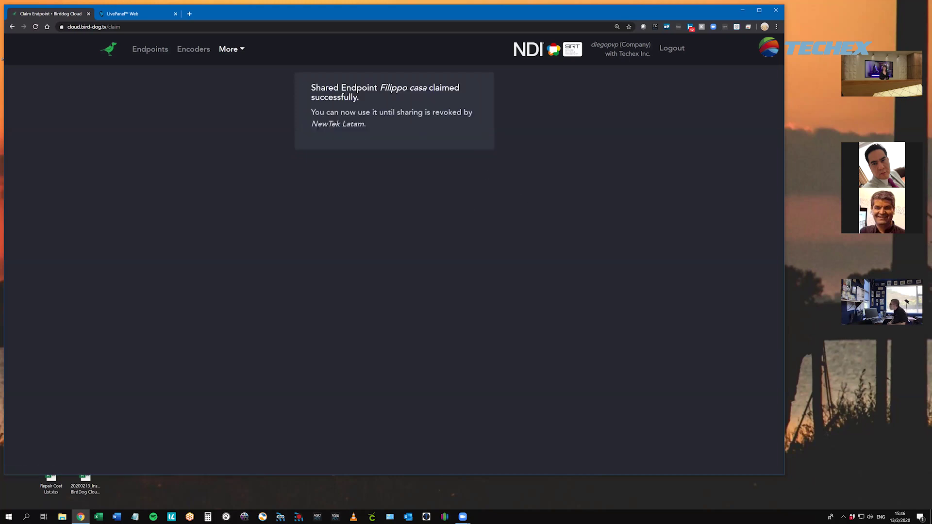
click(134, 49)
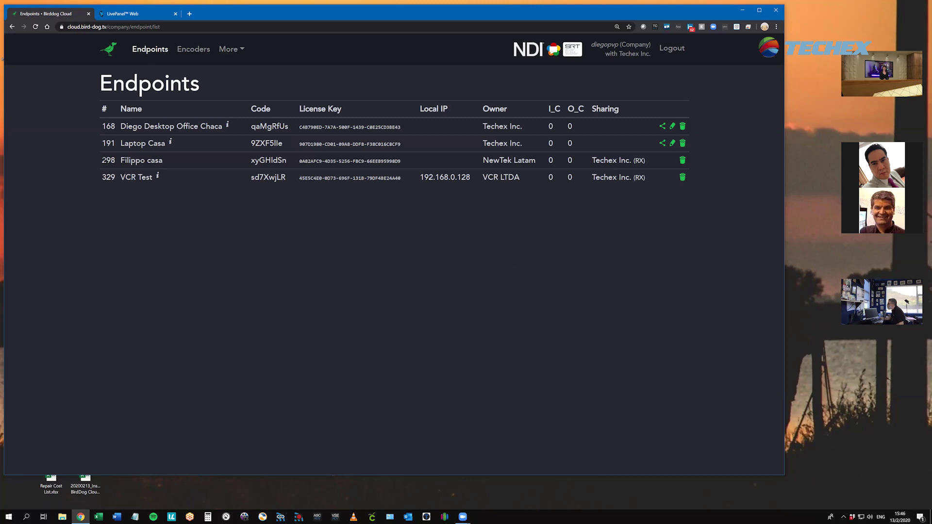
drag(102, 160, 362, 164)
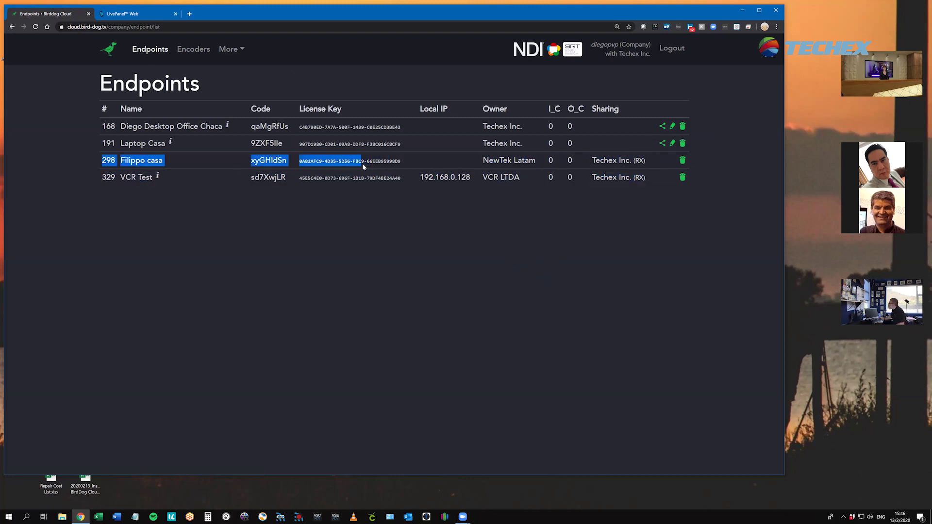
click(385, 248)
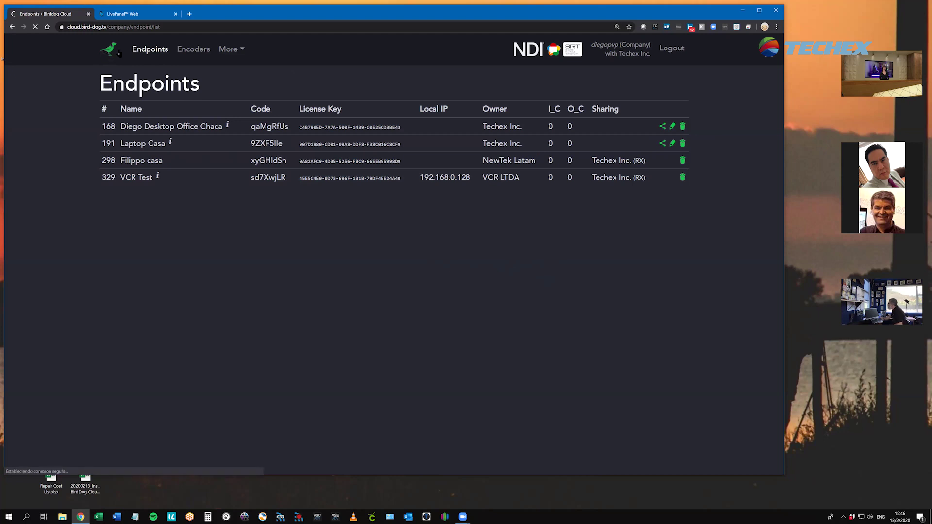
click(109, 50)
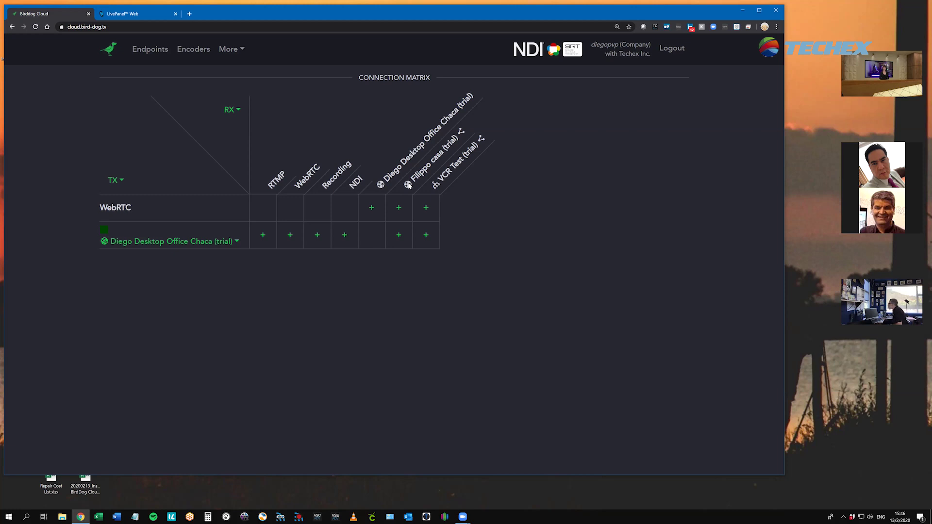
click(242, 50)
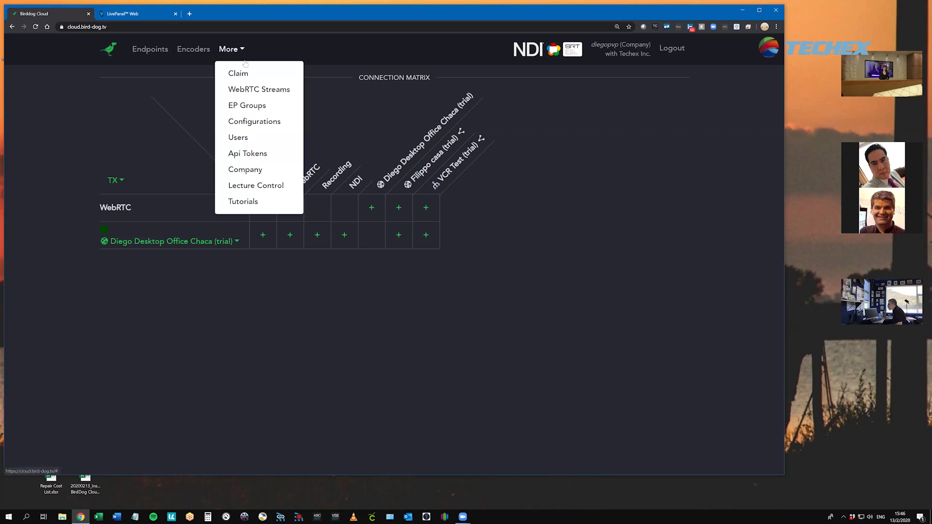
click(572, 214)
click(148, 50)
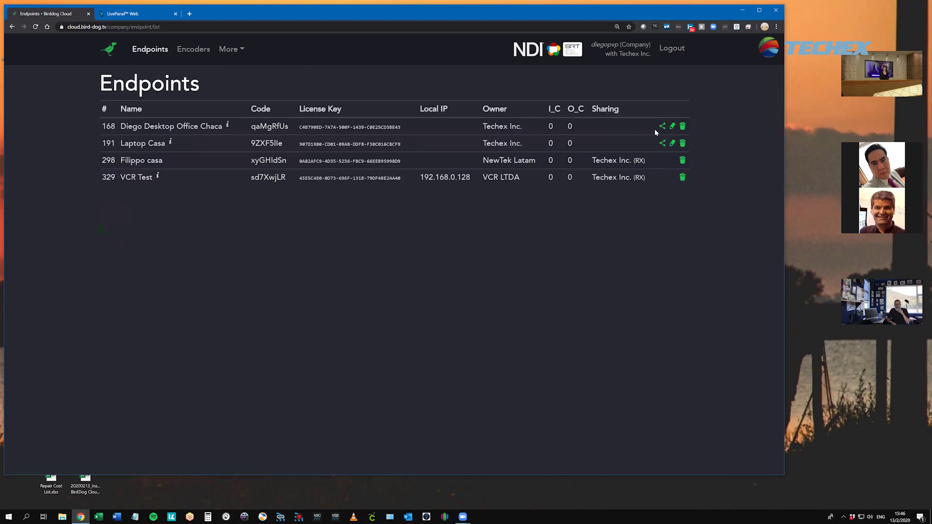
click(672, 127)
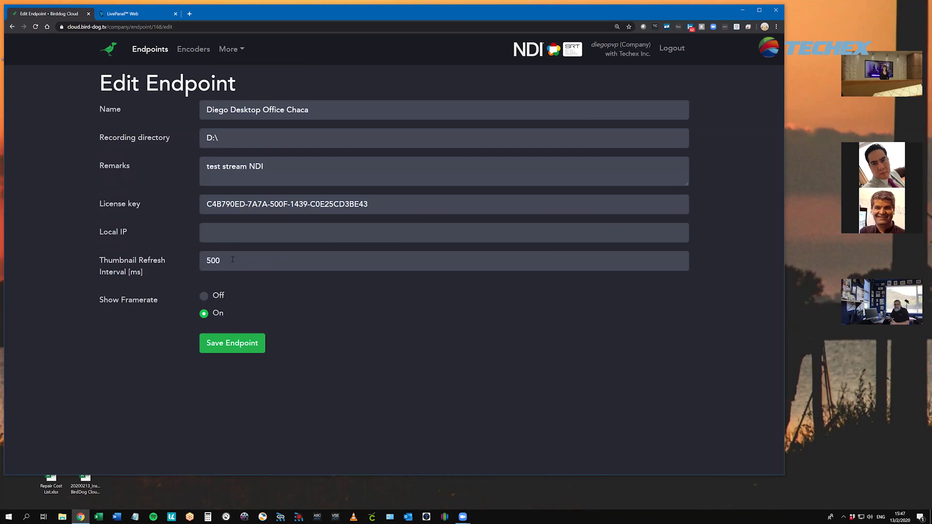
click(179, 262)
key(ctrl+a)
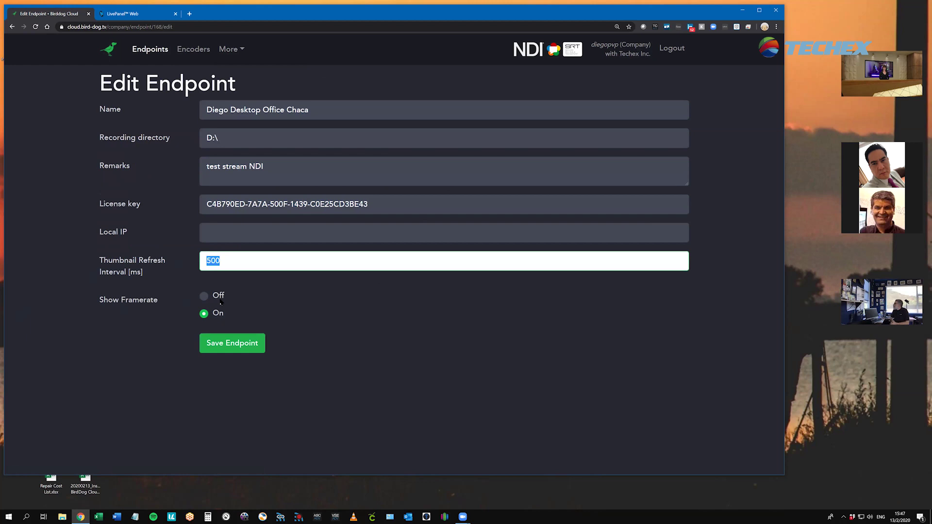
text(1000)
click(372, 344)
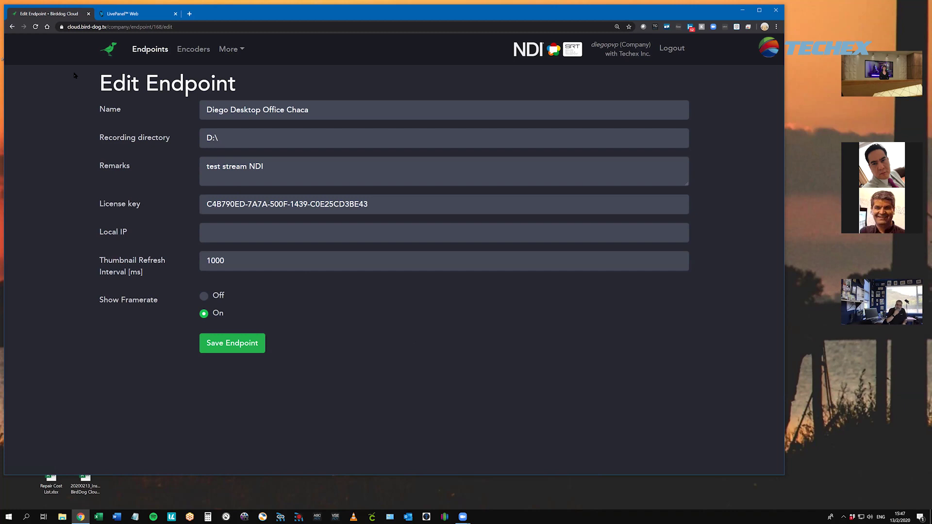
click(173, 264)
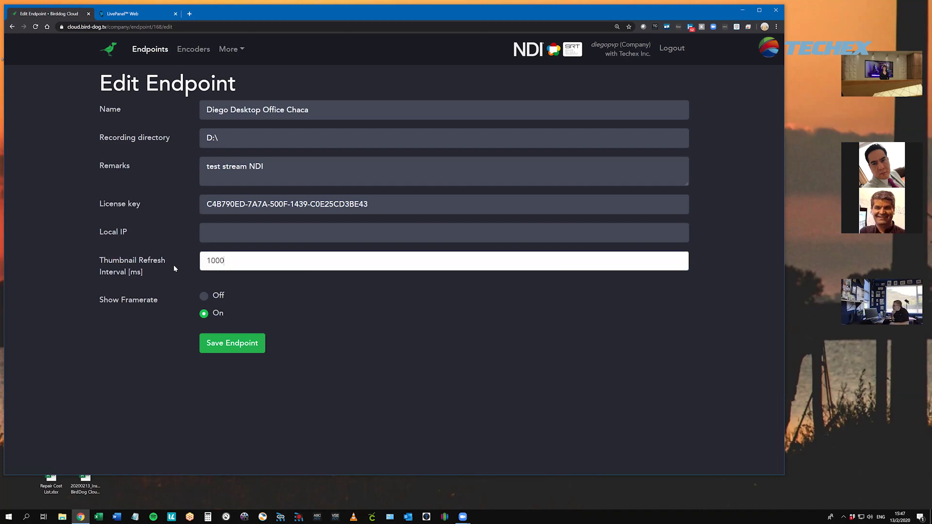
text(500)
click(425, 343)
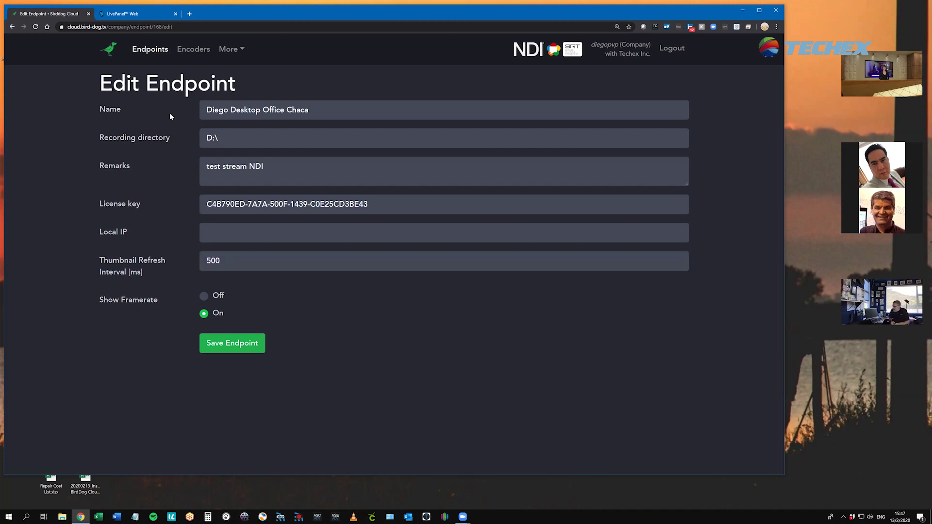
click(142, 51)
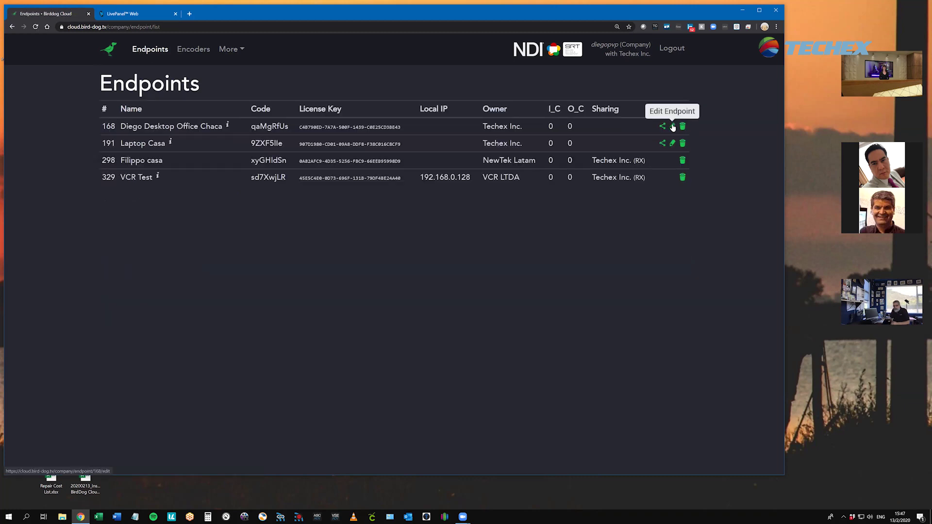
- Revisit endpoint 168's settings, select its Thumbnail Refresh value, then return to the Connection Matrix
click(673, 127)
drag(224, 261, 67, 292)
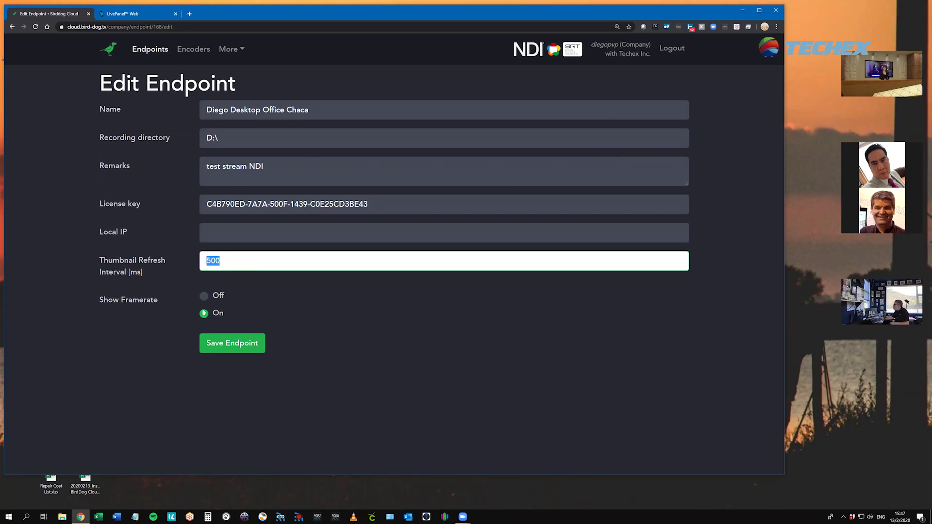
click(114, 51)
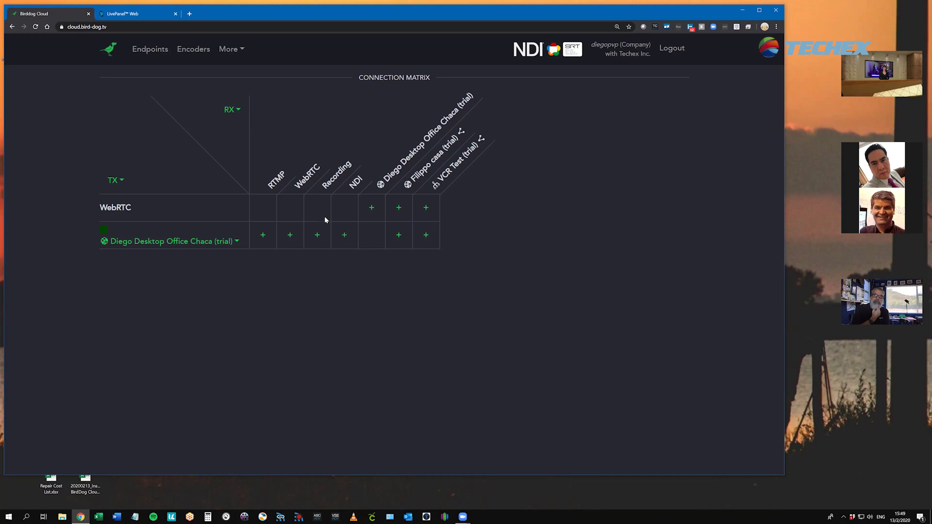
- Start a Play Multiview for Diego Desktop Office Chaca, ticking the first NDI source and BFR 1
click(346, 237)
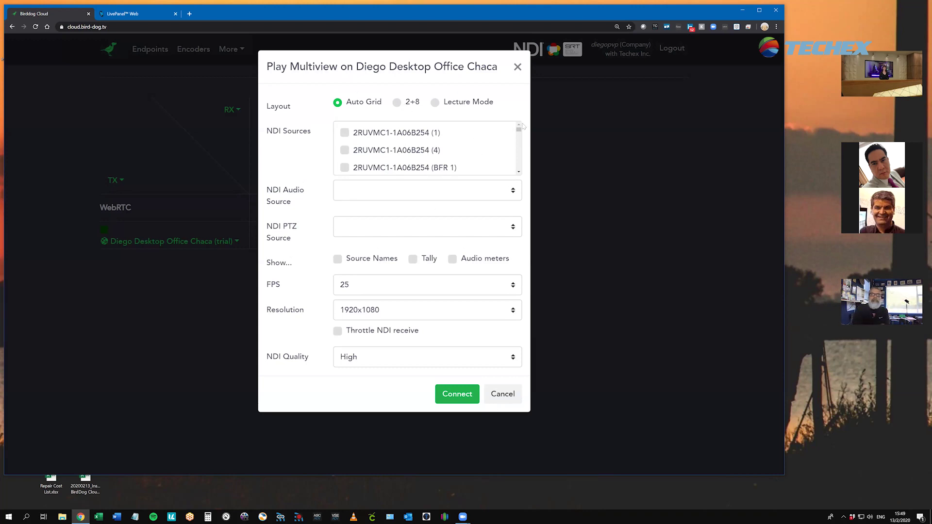
drag(518, 130, 519, 142)
scroll(518, 142, up, 3)
click(344, 133)
click(345, 167)
scroll(506, 144, down, 5)
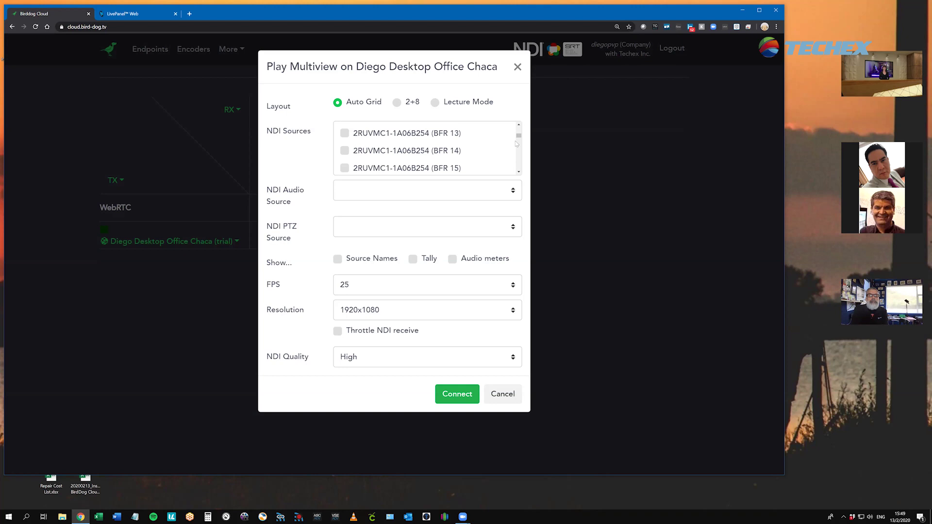
- Leave the NDI audio source unset, cancel the multiview, reopen it and cancel again
click(516, 194)
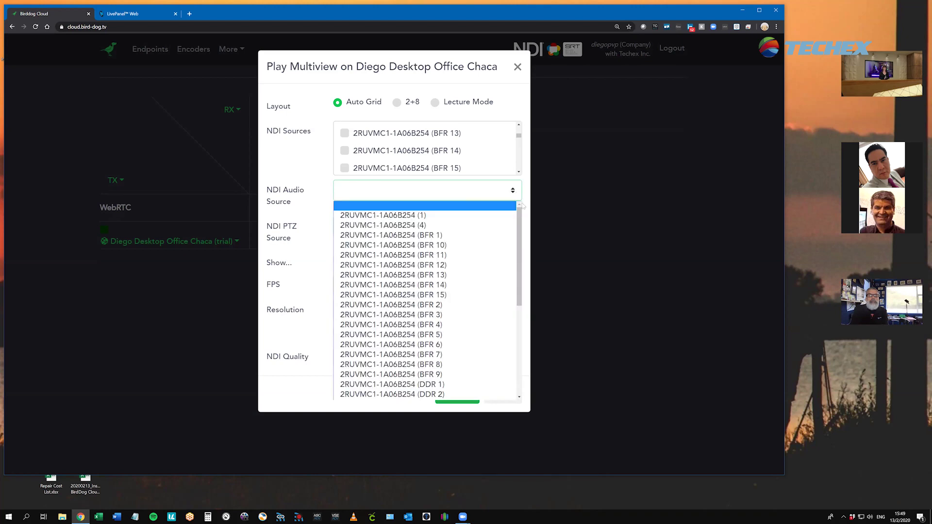
click(388, 143)
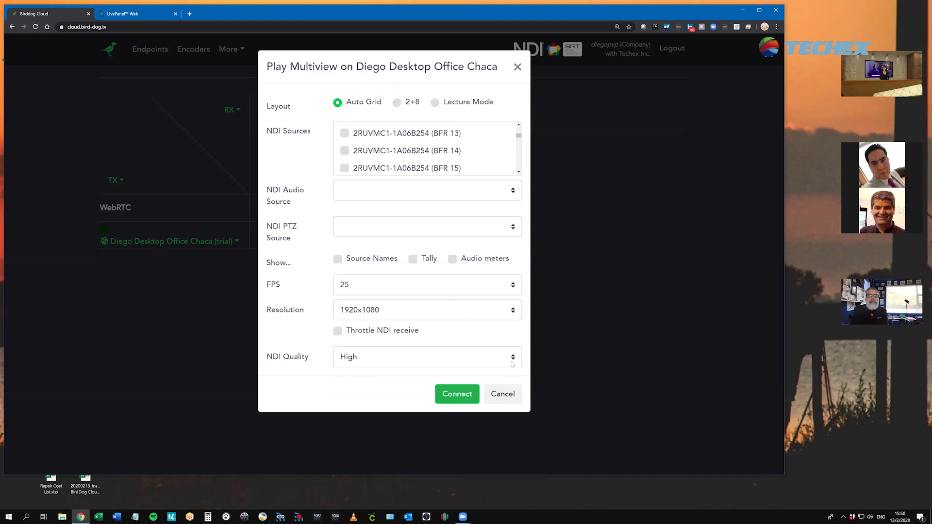
click(507, 396)
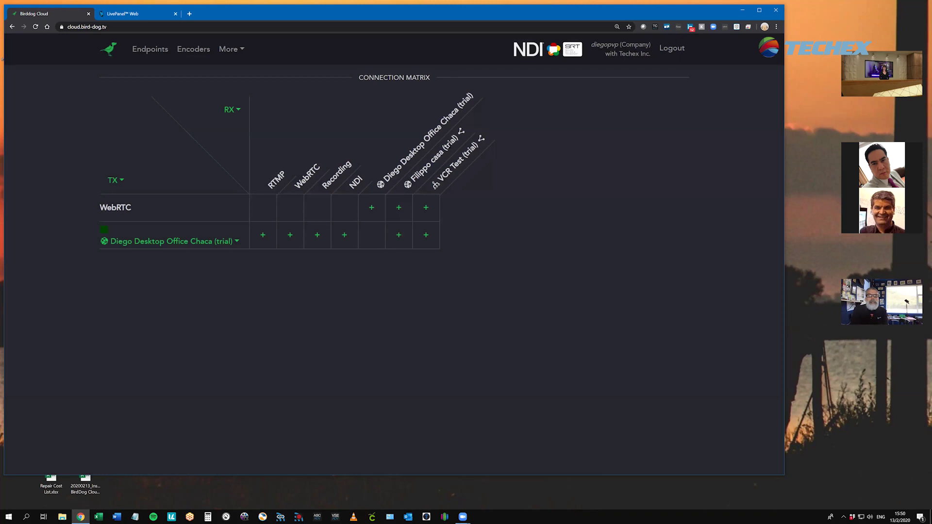
click(345, 236)
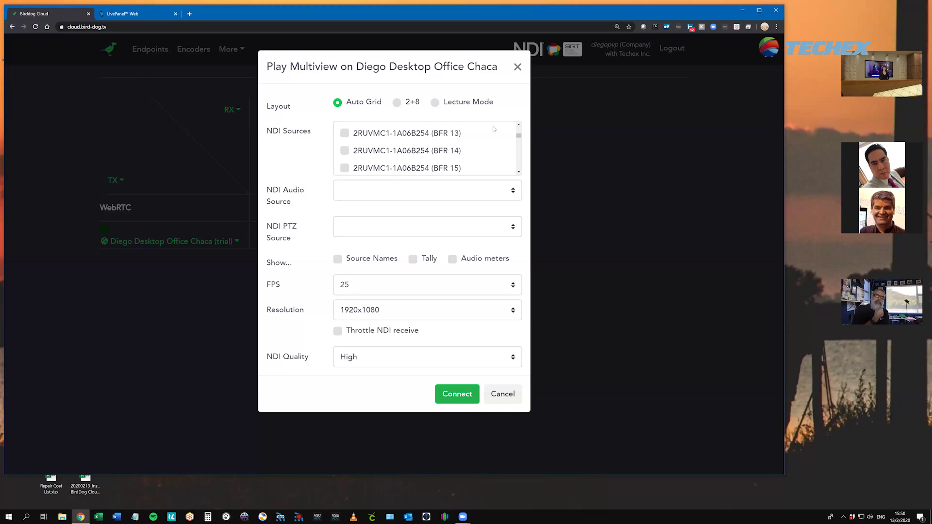
click(505, 397)
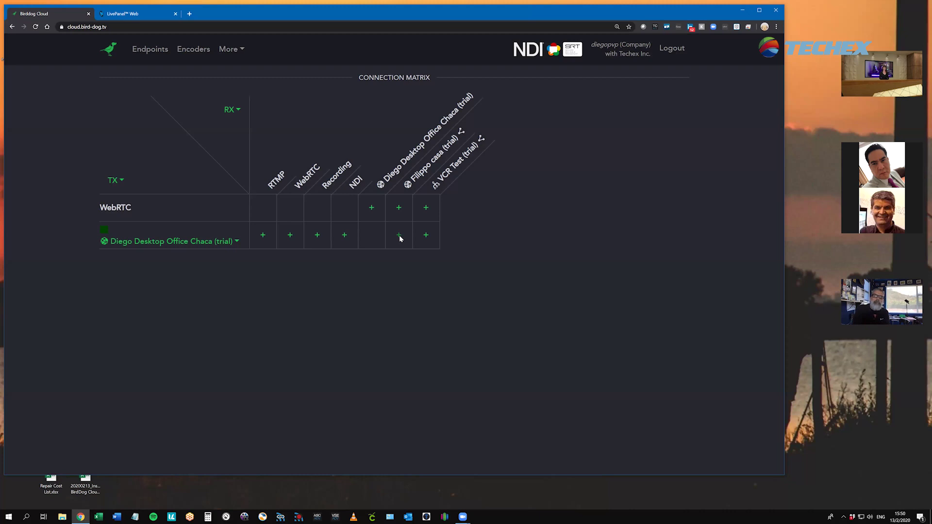
- Review the Configuration choices for a Diego Desktop Office Chaca to Filippo casa link, then cancel it
click(232, 49)
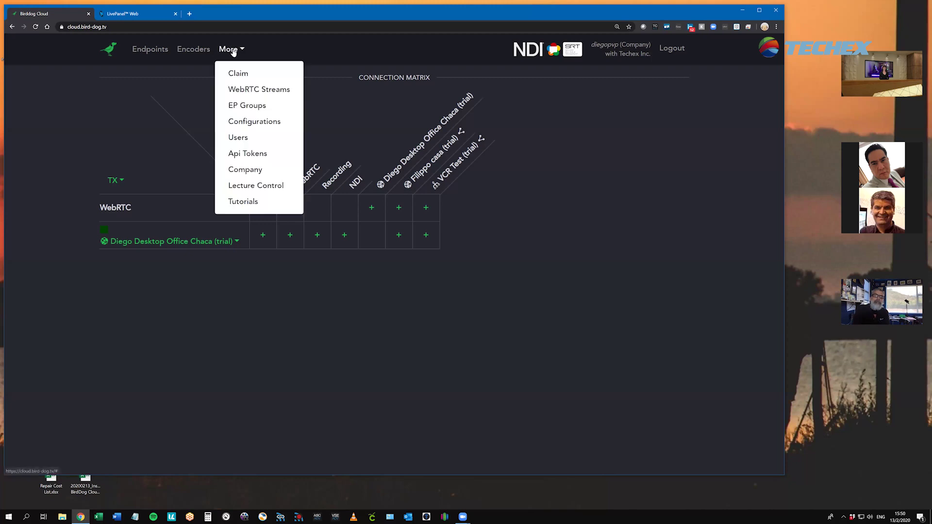
click(613, 248)
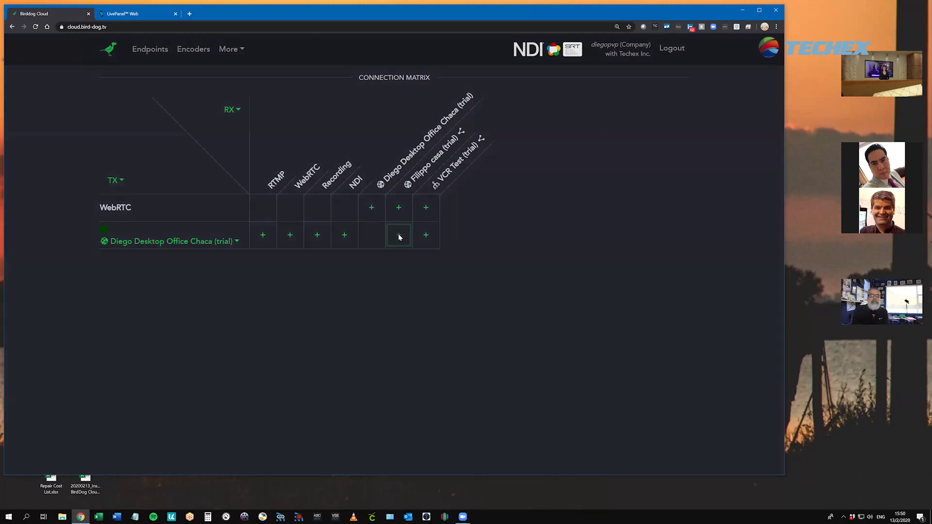
click(399, 236)
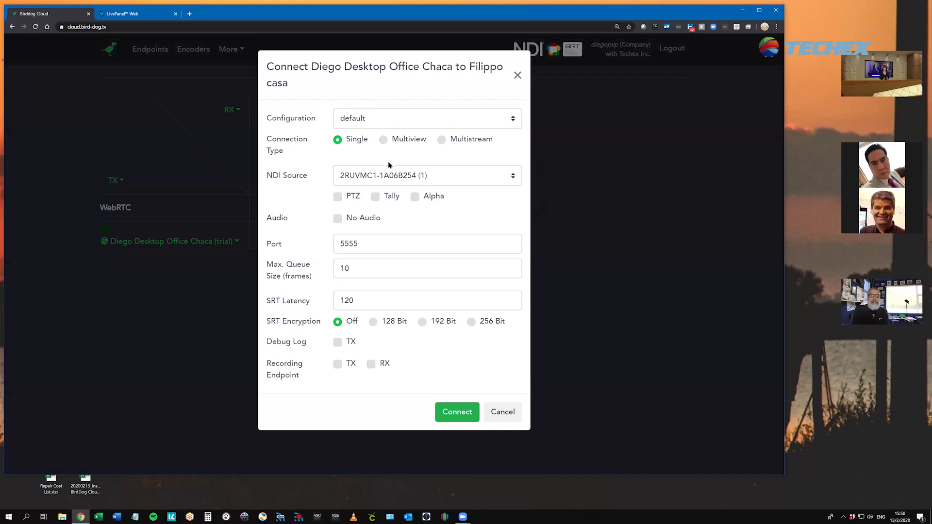
click(420, 125)
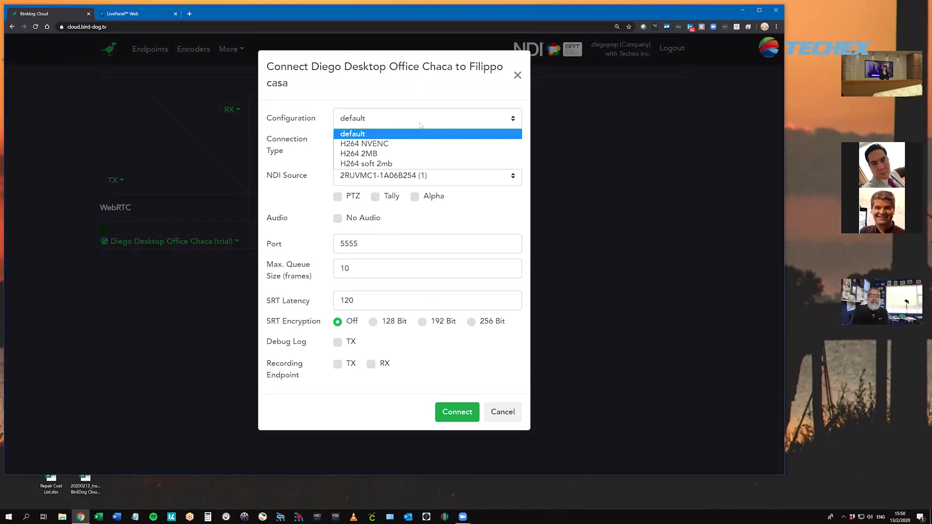
click(415, 96)
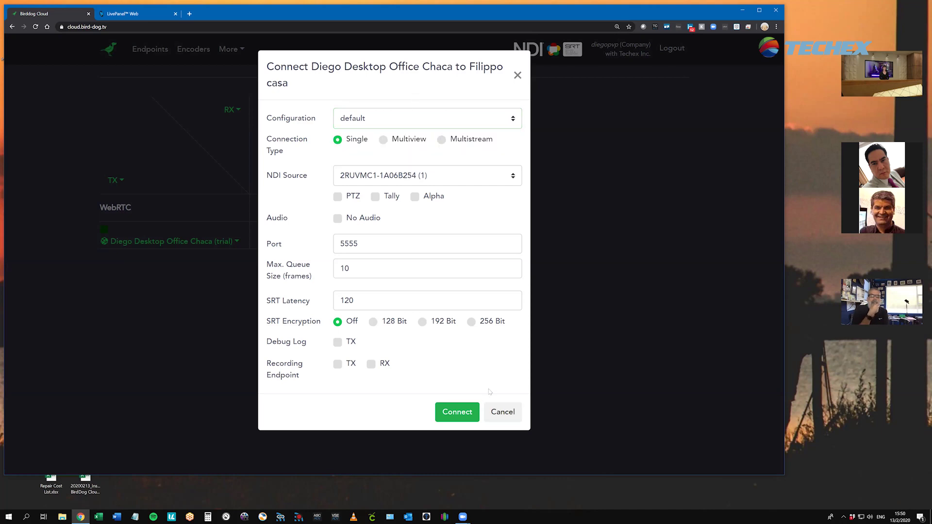
click(504, 411)
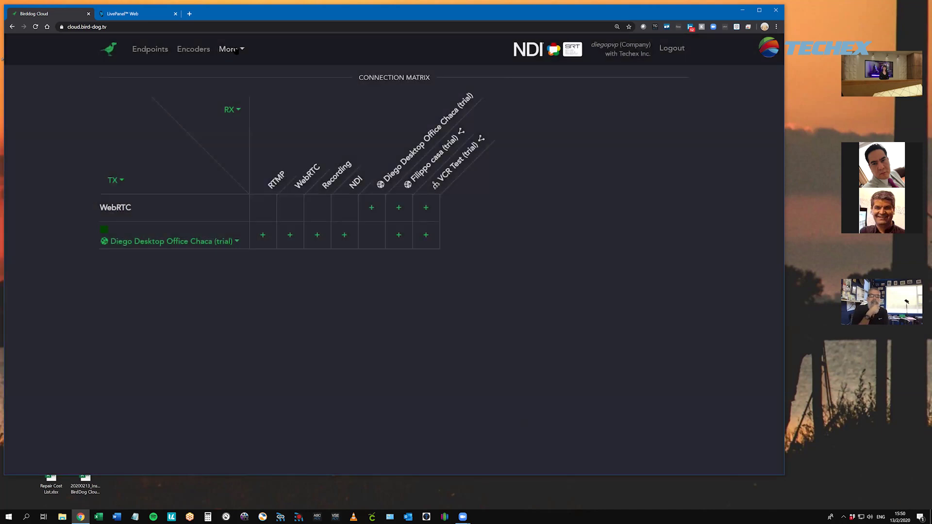
click(233, 49)
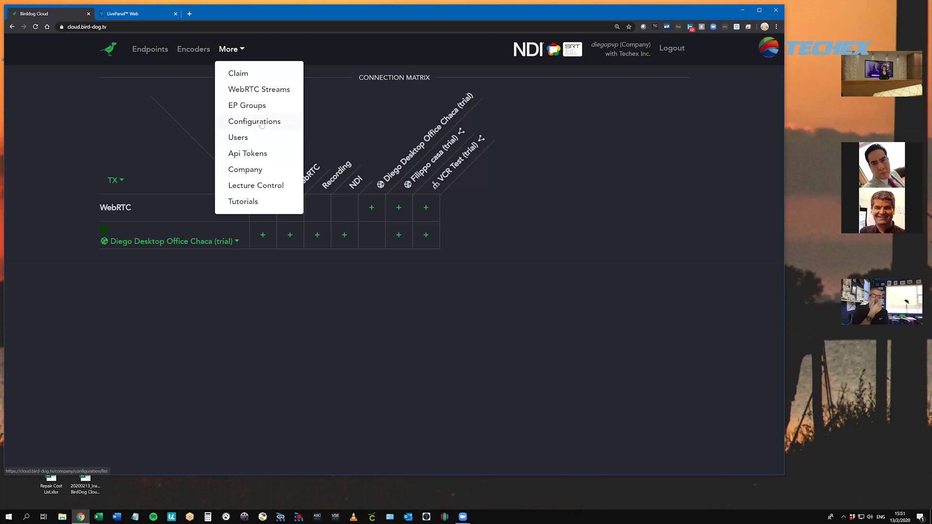
- Add a new encoding configuration and name it Webinar, moving through remarks to the bitrate field
click(262, 122)
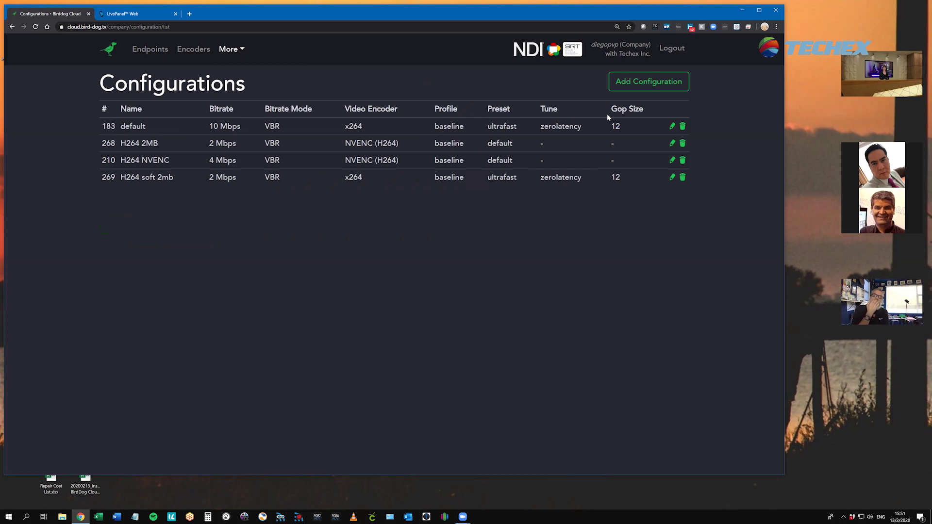
click(652, 82)
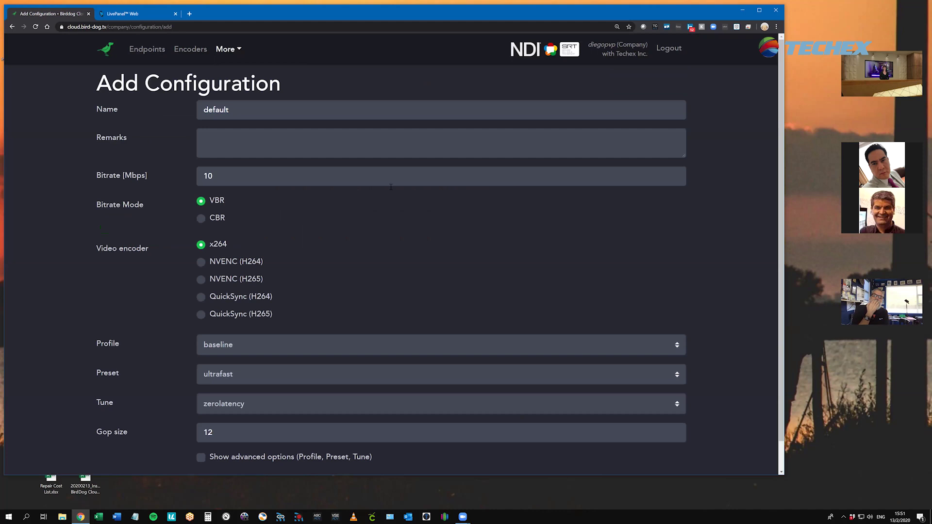
double_click(253, 112)
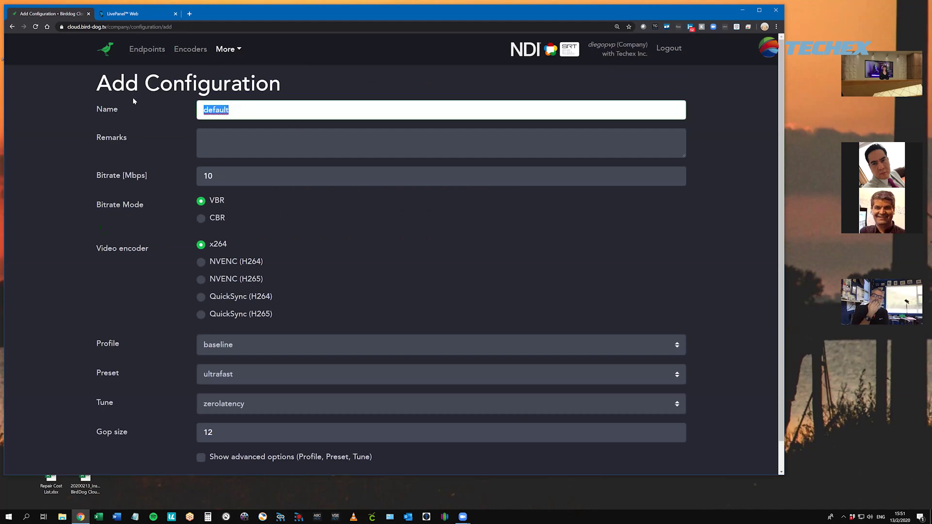
text(Webinar)
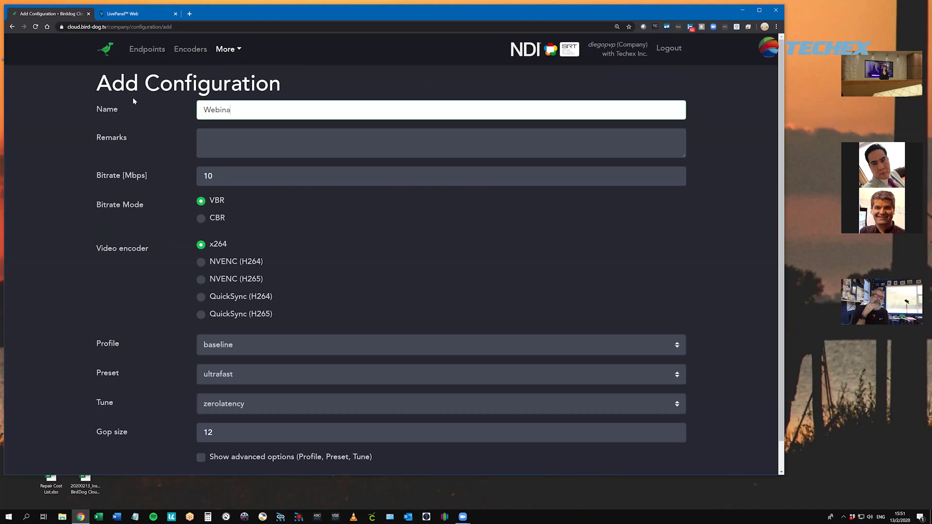
click(298, 148)
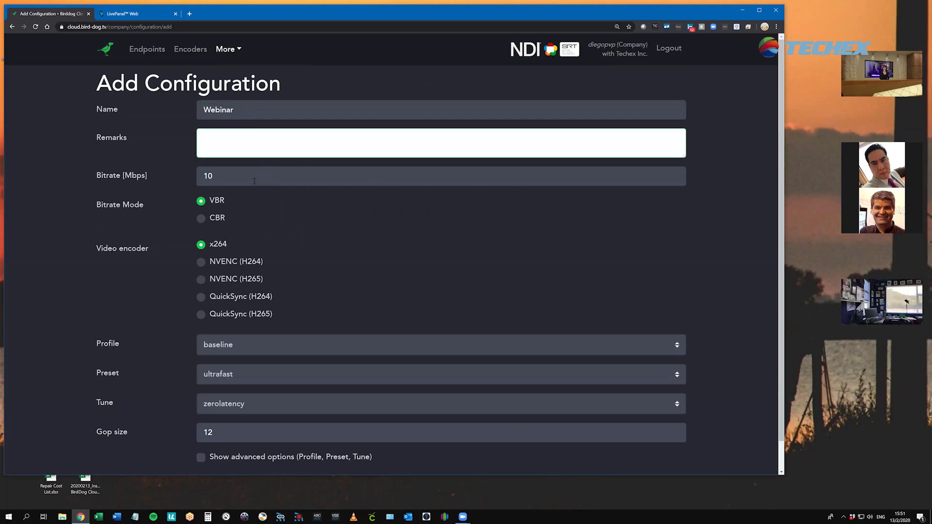
key(Tab)
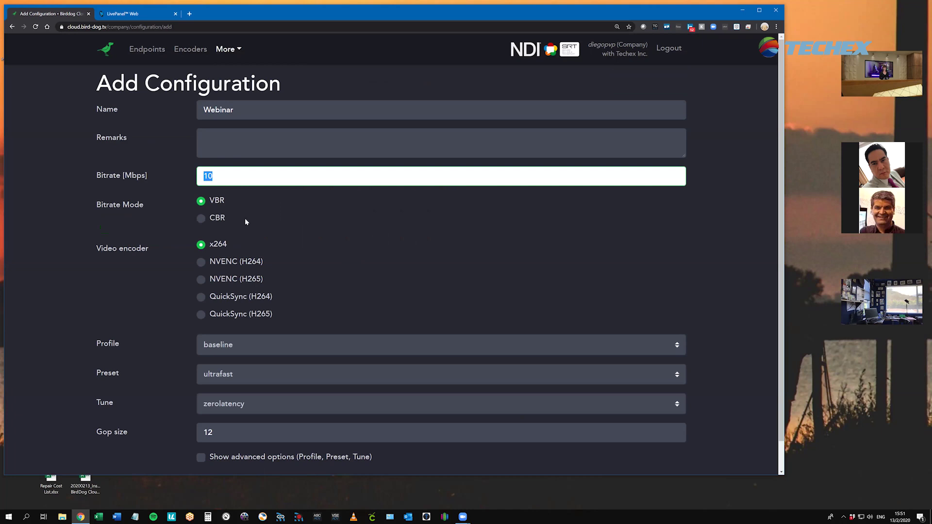
- Keep baseline profile and zerolatency tune, then leave the Webinar form unsaved for Endpoints
scroll(429, 294, down, 1)
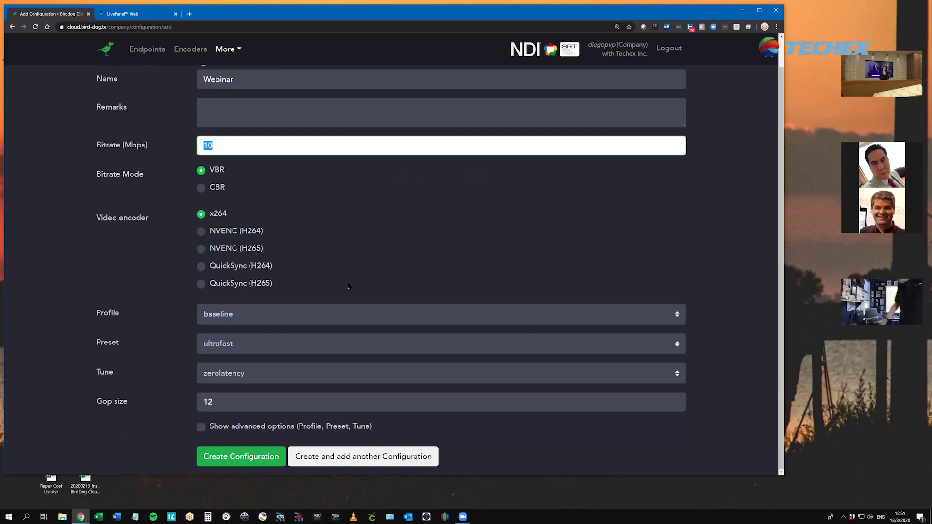
click(316, 317)
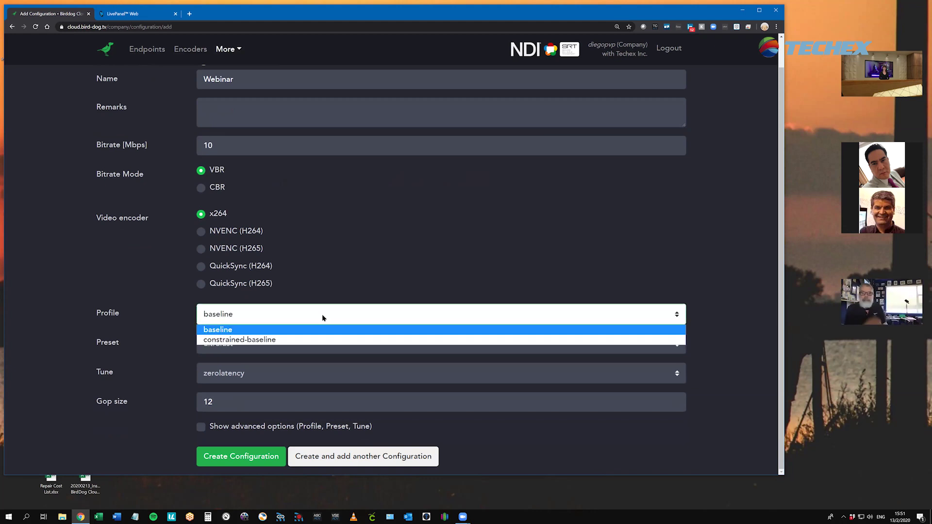
click(360, 326)
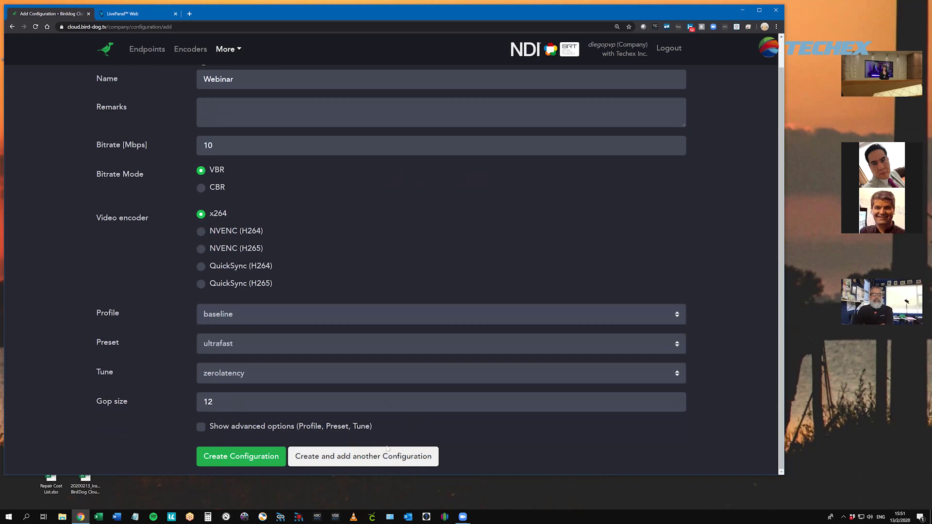
click(228, 377)
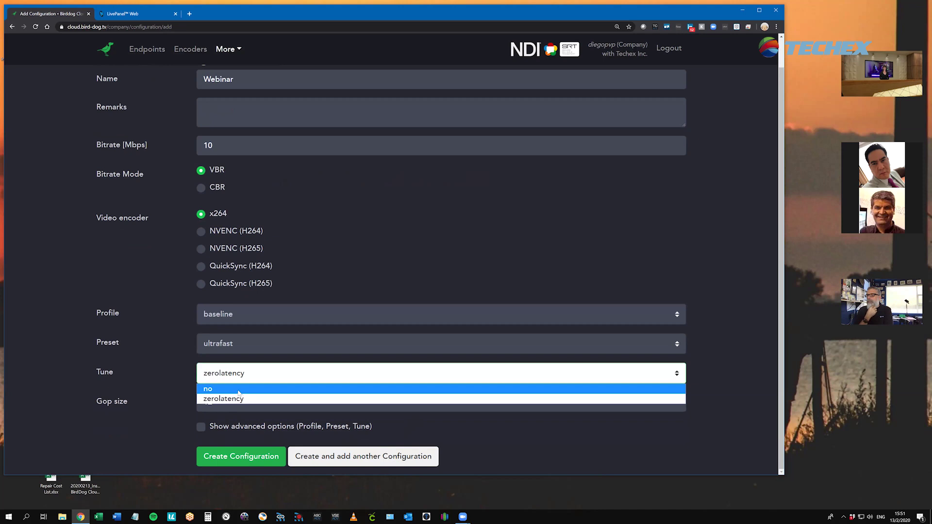
click(229, 379)
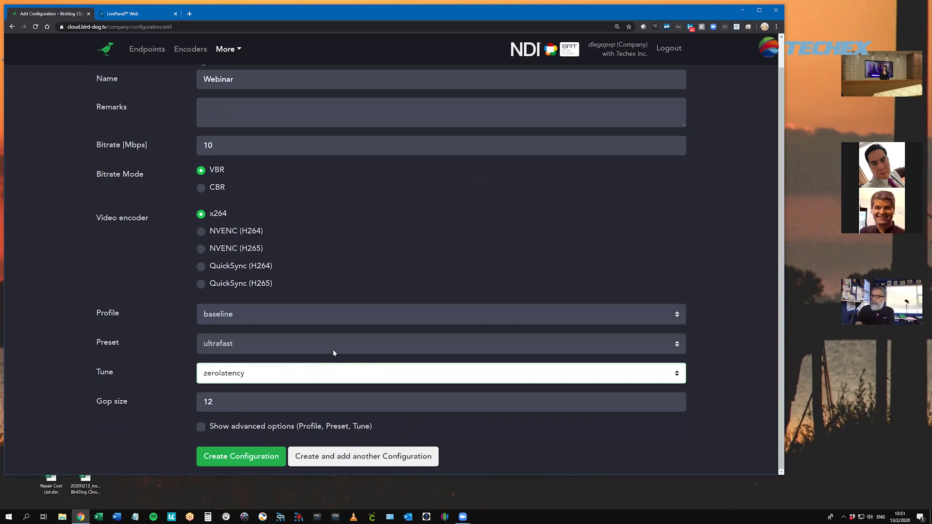
scroll(465, 349, up, 1)
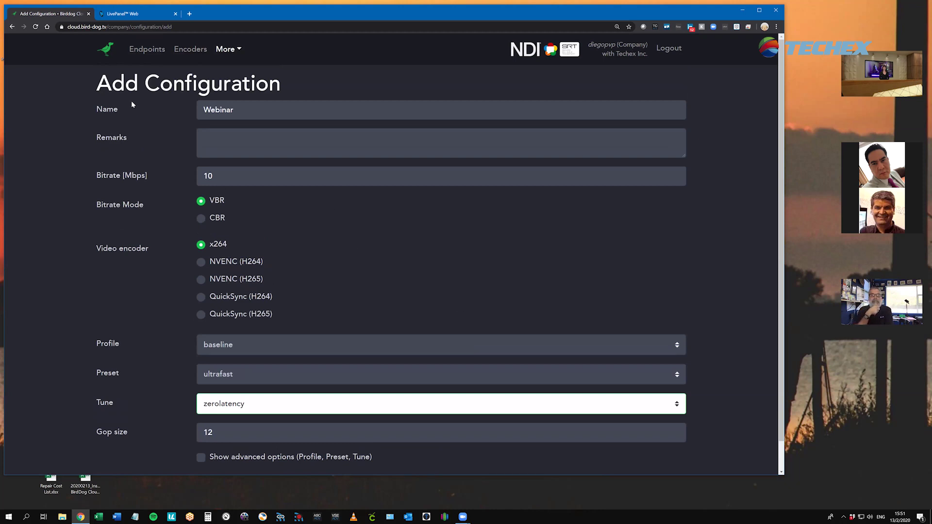
click(146, 50)
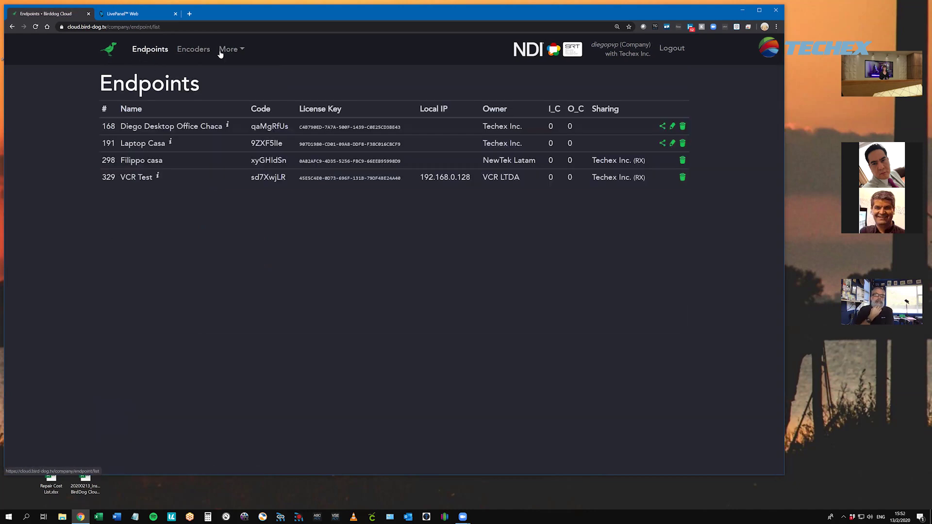
- Look over the four encoding configurations under More > Configurations, then return to the Connection Matrix
click(230, 49)
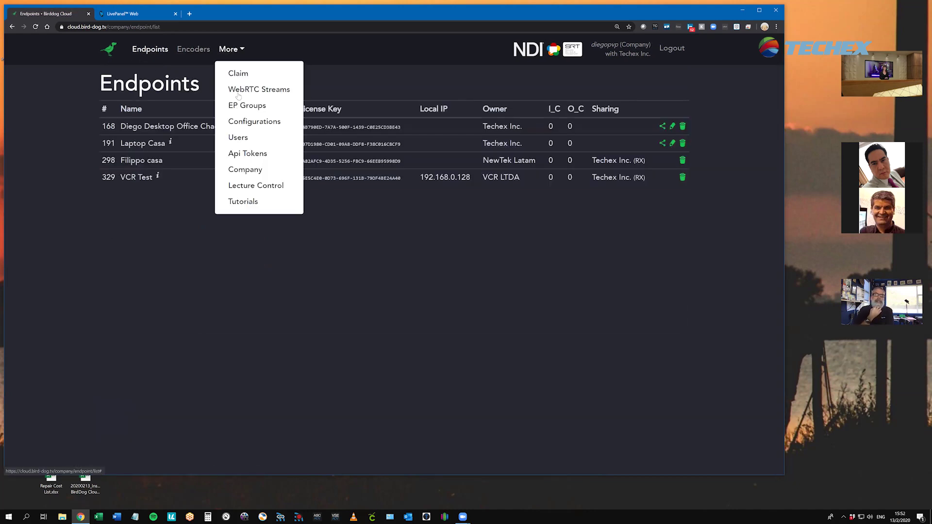
click(258, 122)
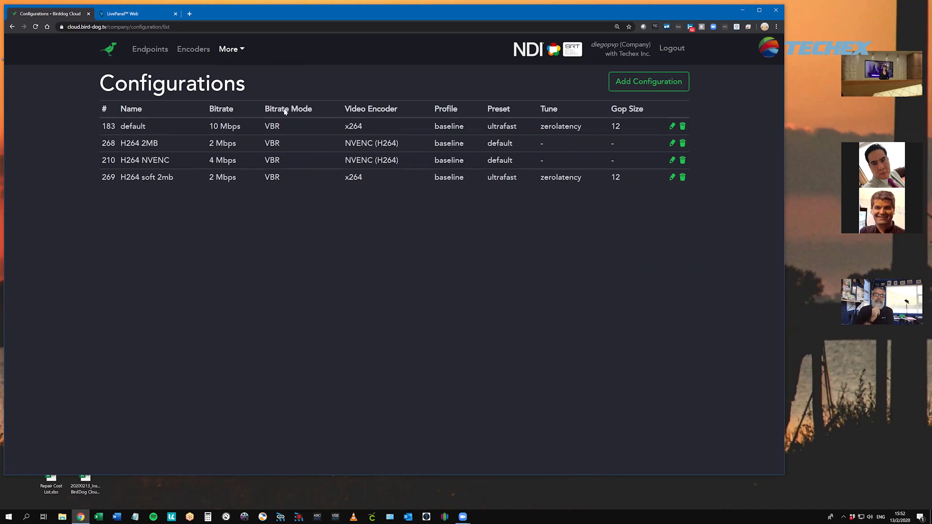
click(109, 49)
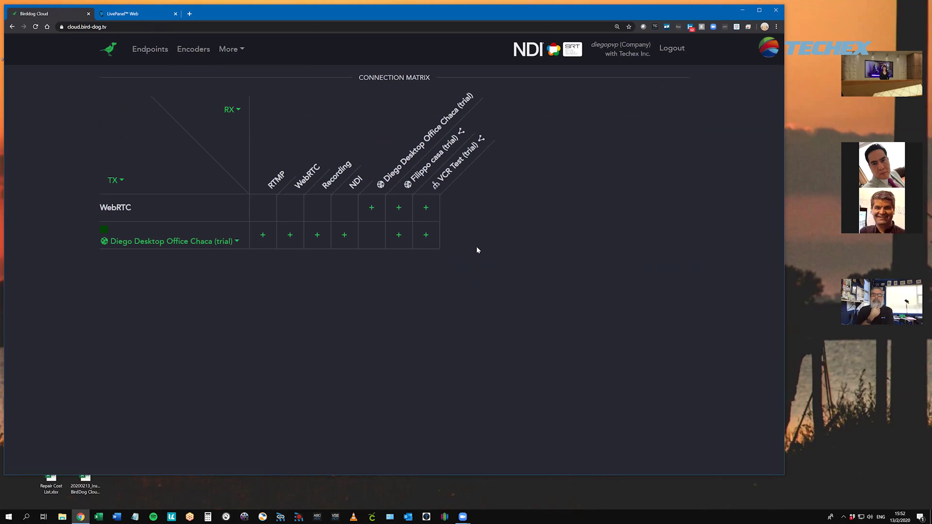
click(398, 234)
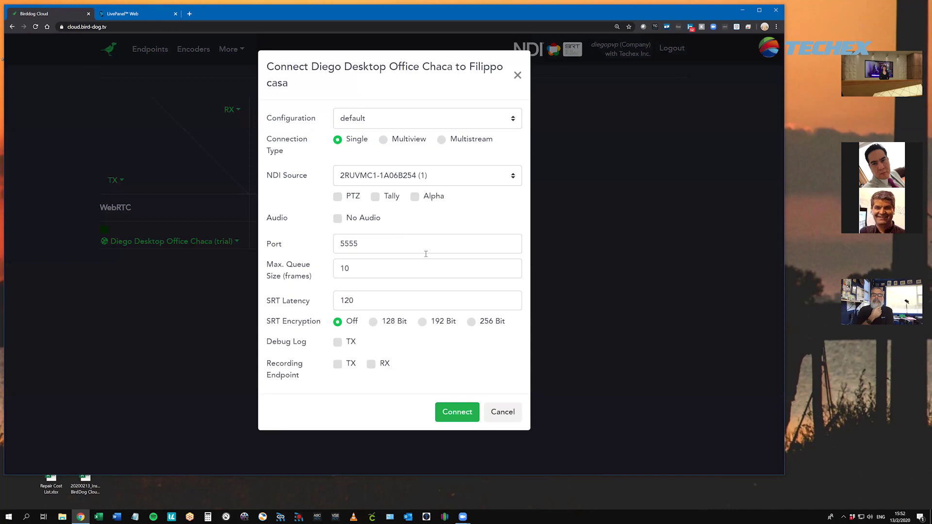
click(399, 117)
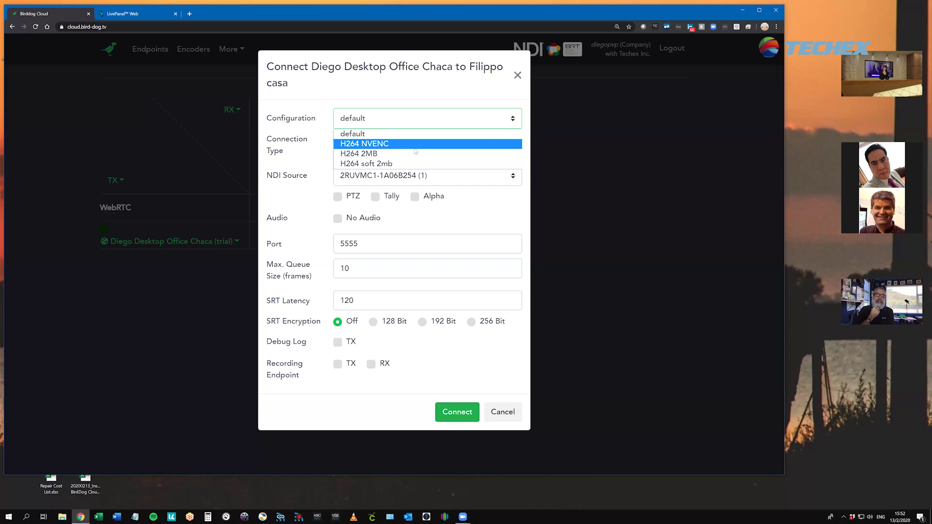
click(414, 164)
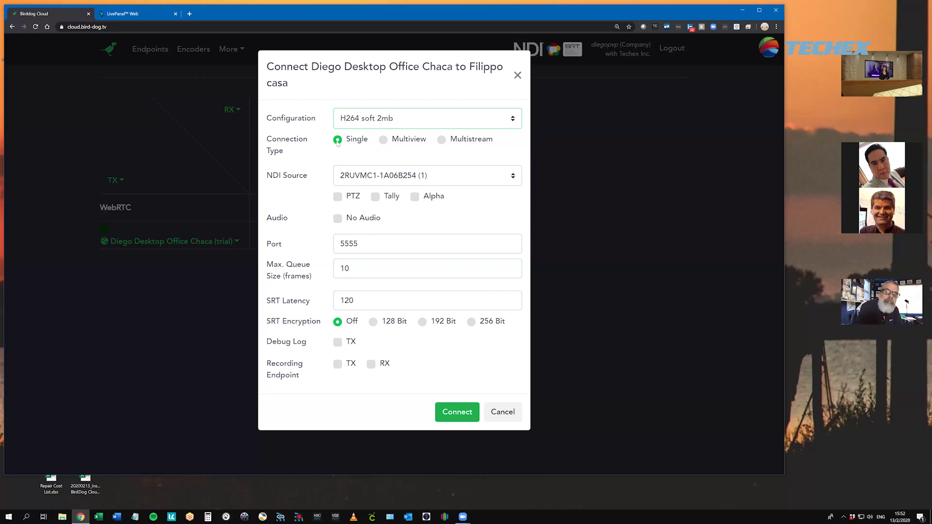
click(395, 145)
drag(515, 200, 510, 220)
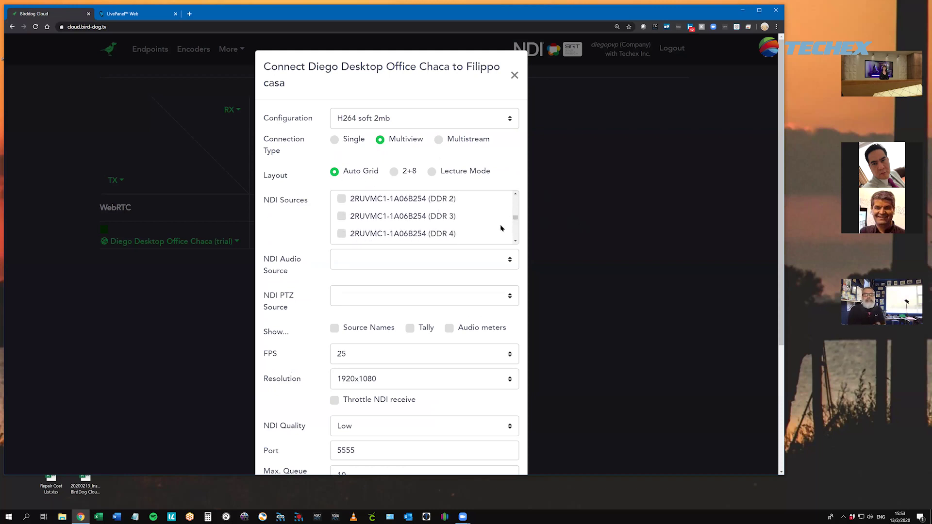
scroll(515, 205, up, 1)
scroll(516, 204, up, 3)
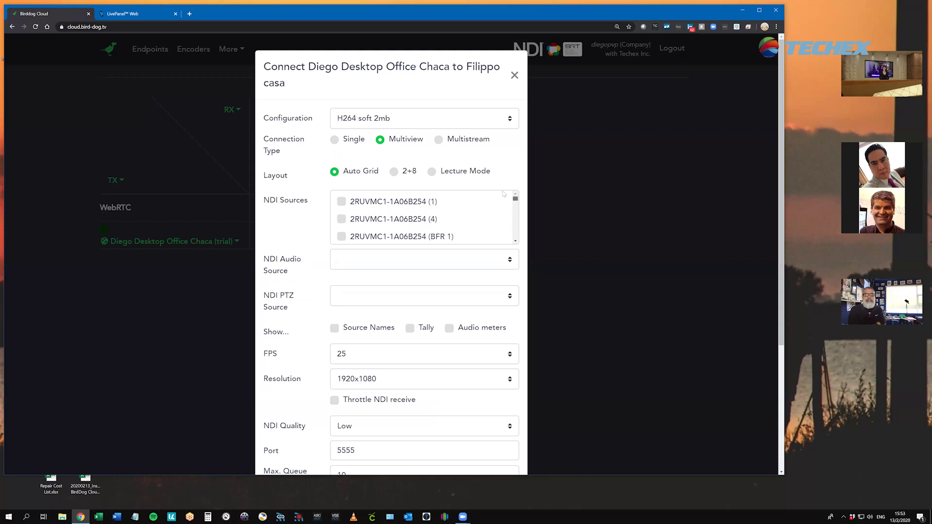
click(442, 141)
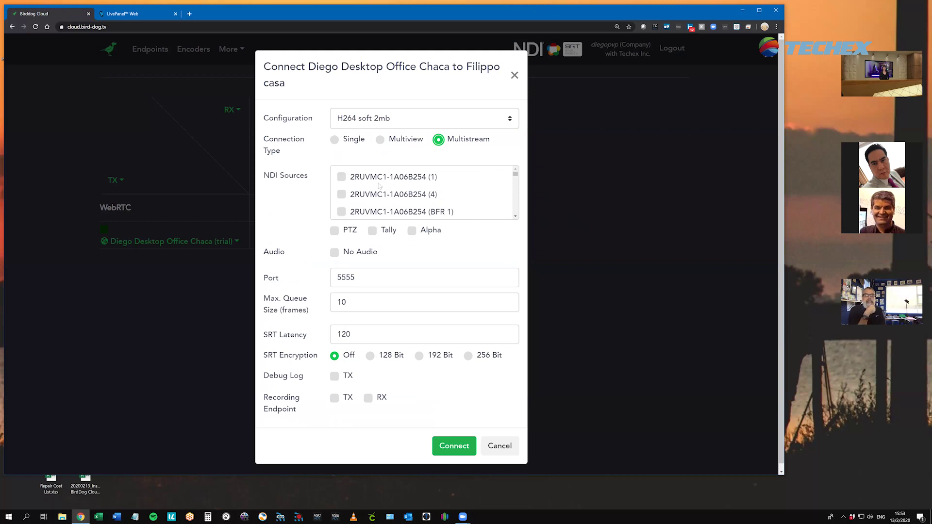
click(341, 177)
click(341, 194)
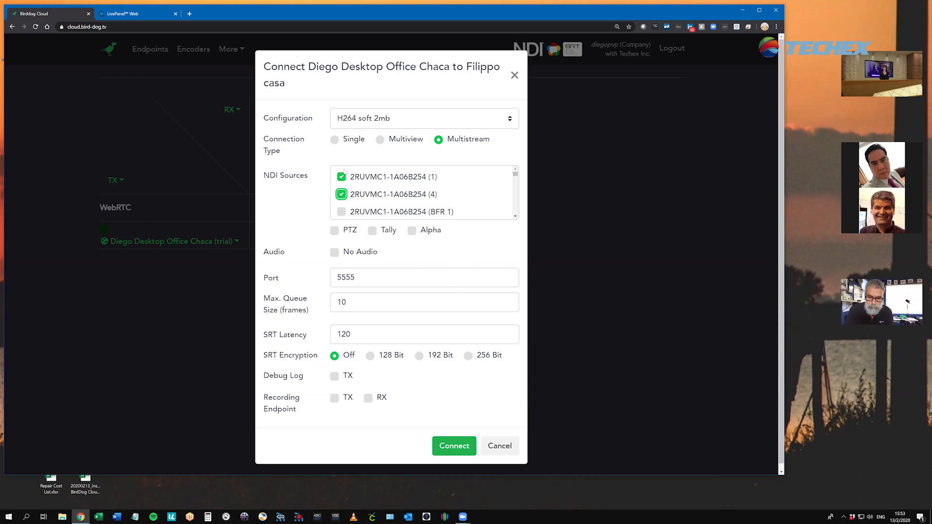
click(341, 177)
click(342, 195)
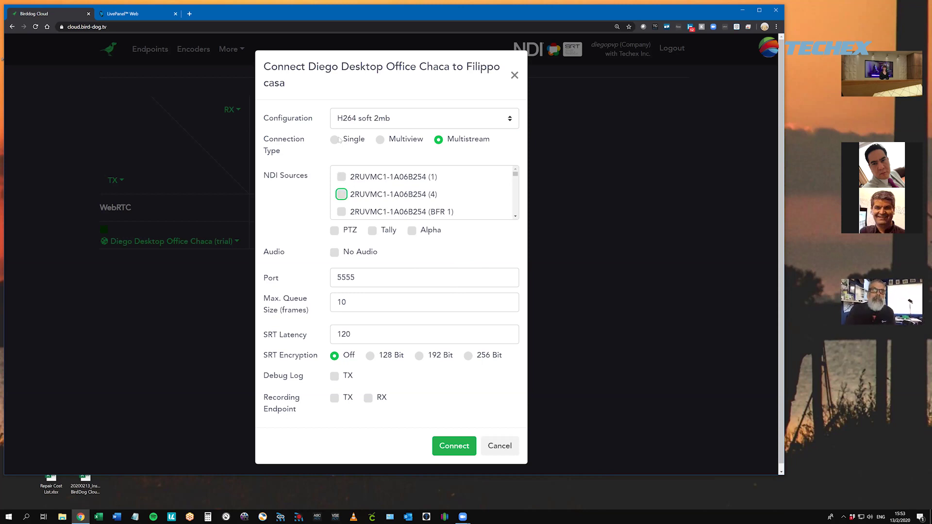
click(350, 144)
- Choose PTZOpticsCamera (Channel 1) as NDI source with PTZ enabled and submit the connection
click(490, 178)
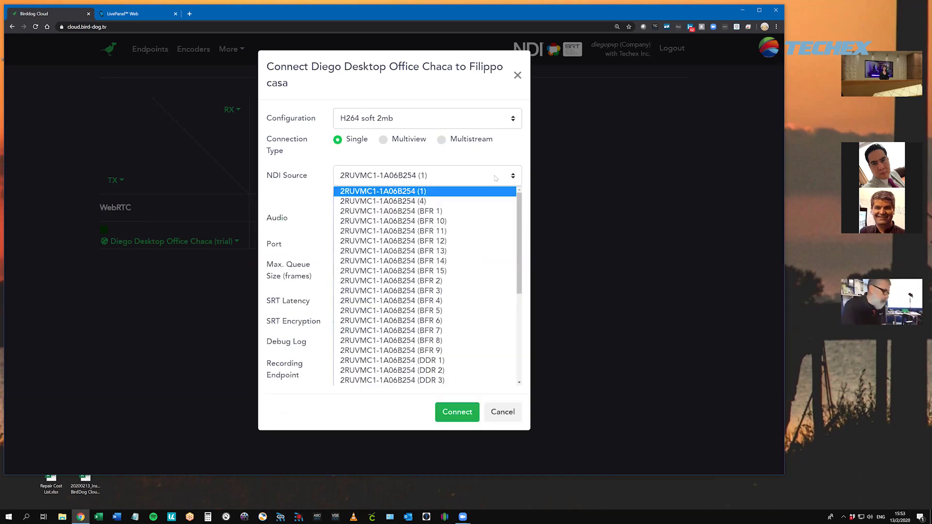
drag(519, 239, 519, 321)
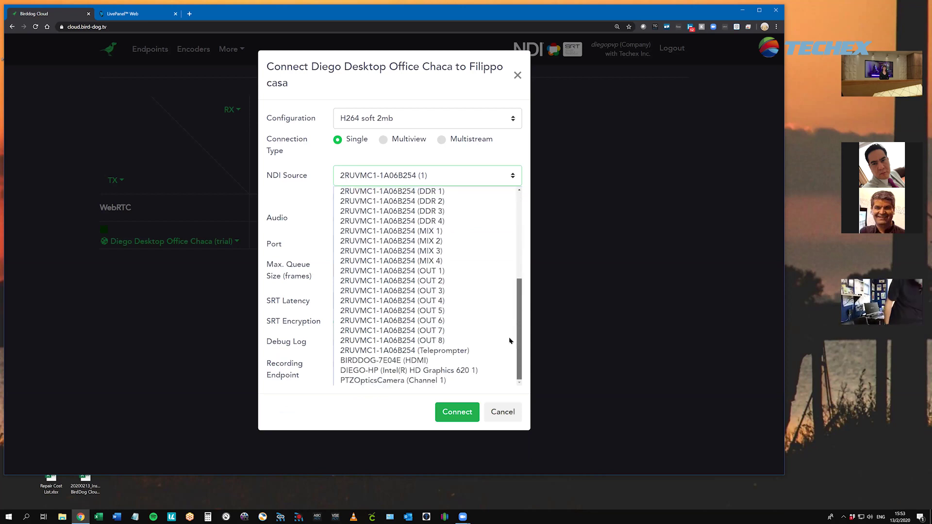
click(459, 381)
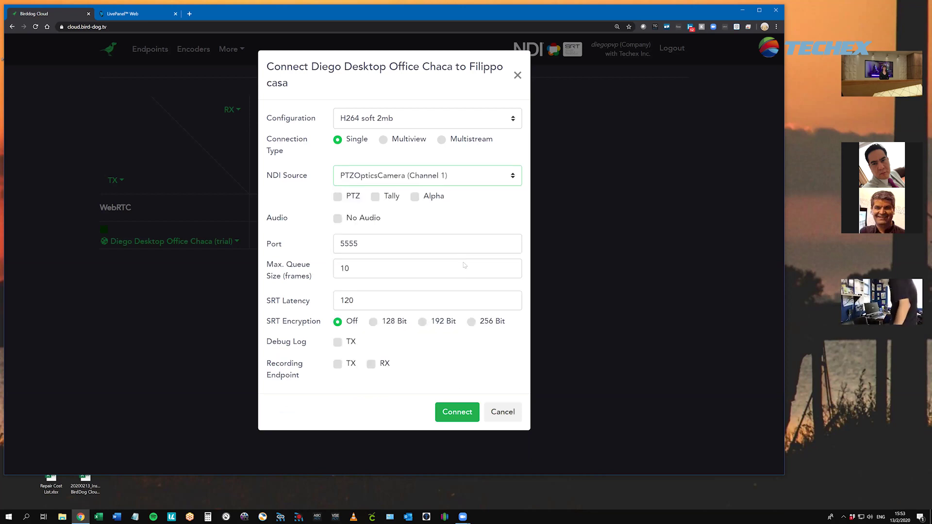
click(338, 197)
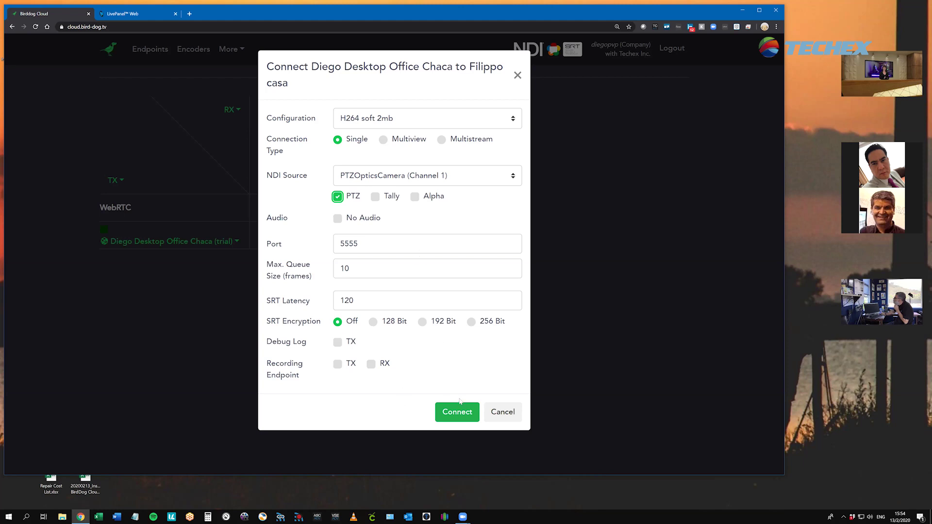
click(456, 413)
- Dismiss the Endpoint not found error, visit Endpoints, and return to the Connection Matrix
click(457, 412)
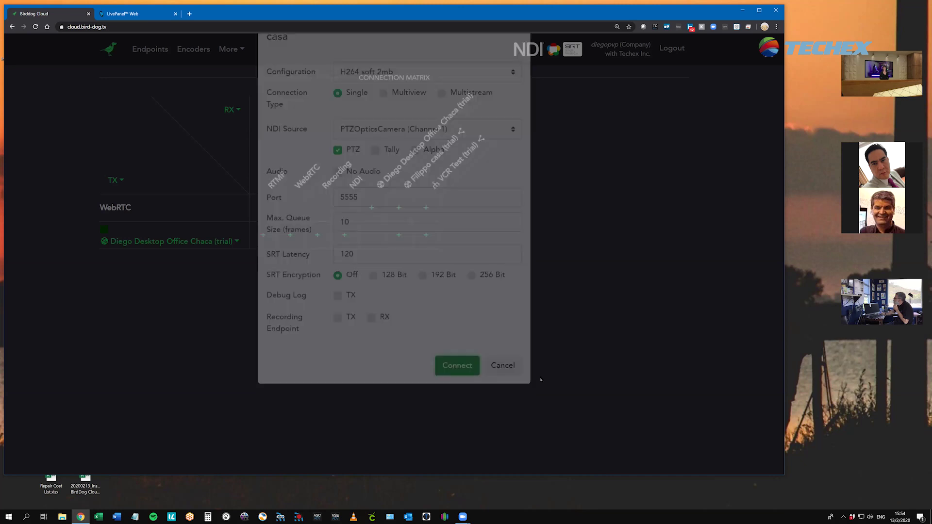
click(445, 141)
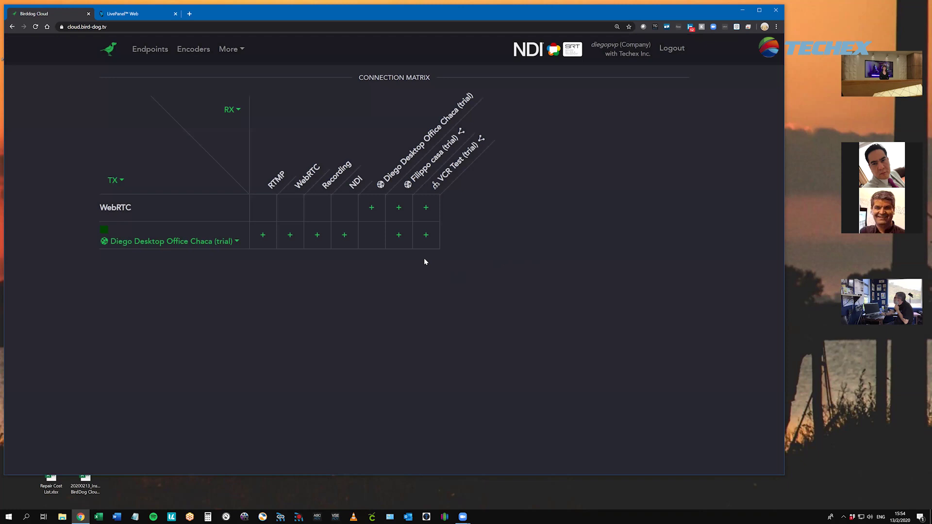
click(144, 51)
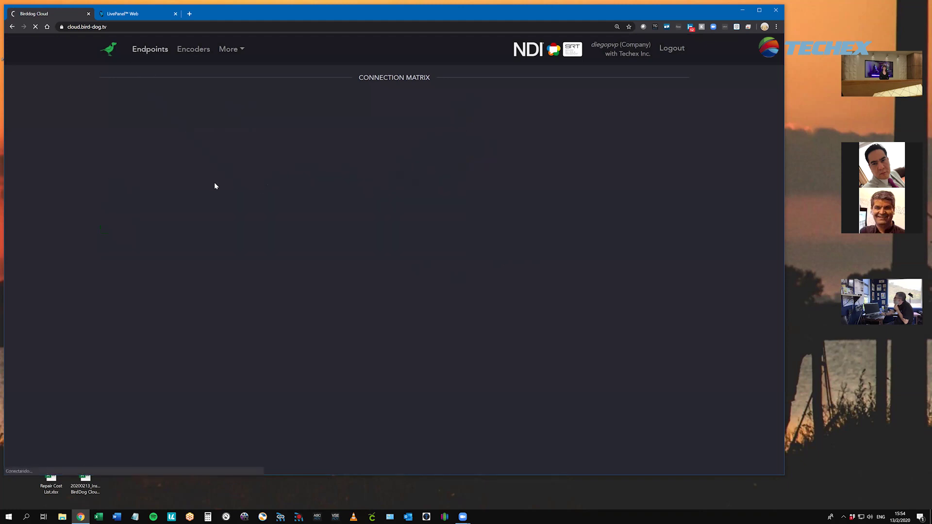
click(108, 50)
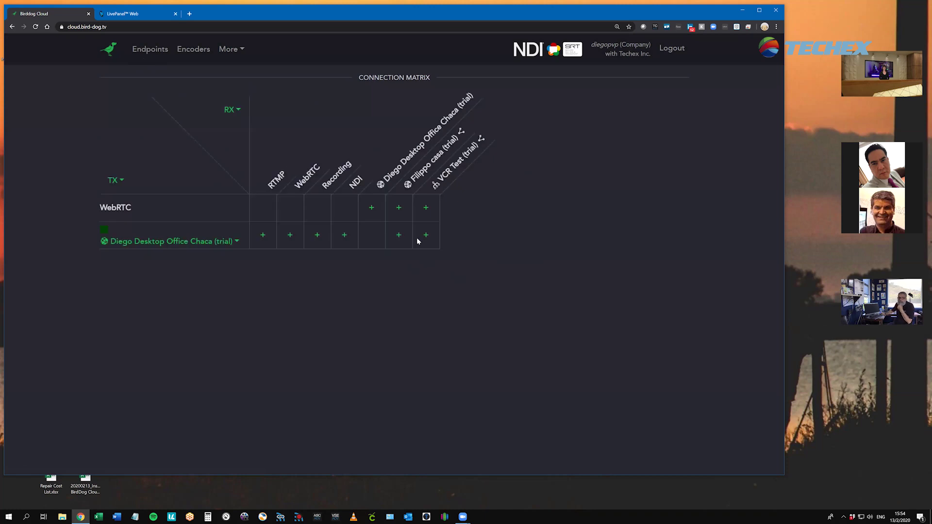
- Reopen the desktop-to-home connect dialog with H264 soft 2mb configuration and browse the NDI sources
click(399, 235)
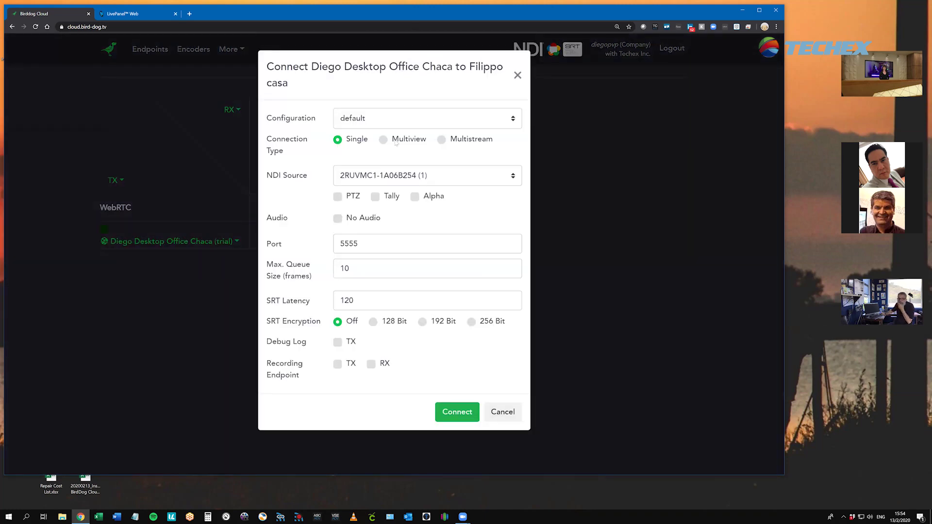
click(387, 121)
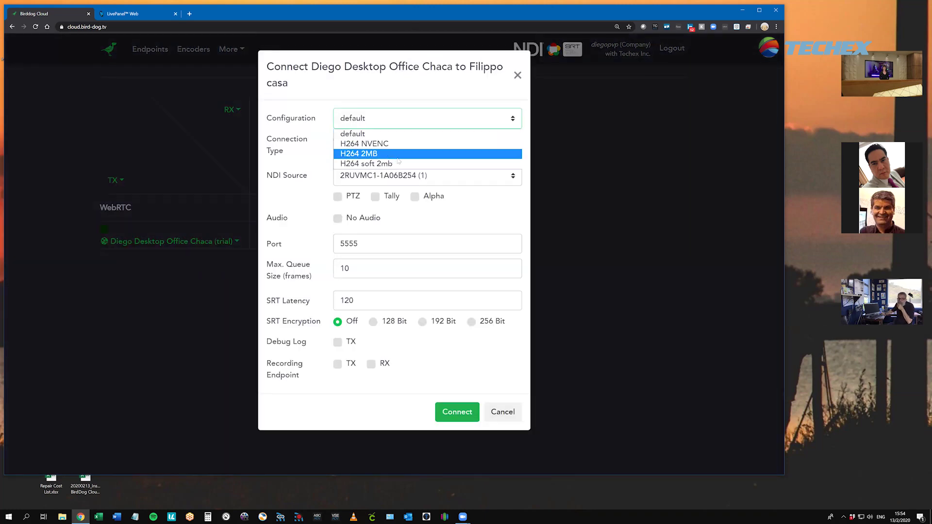
click(398, 164)
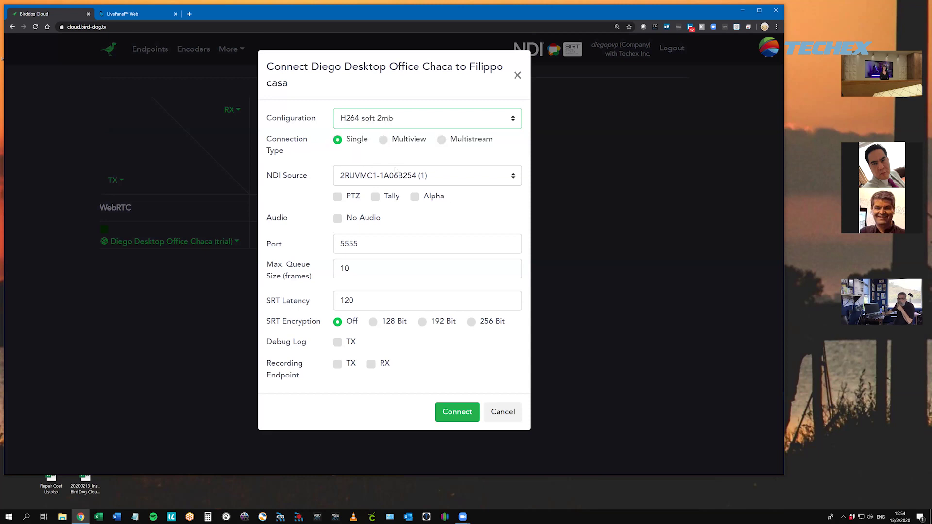
click(423, 183)
drag(518, 233, 543, 400)
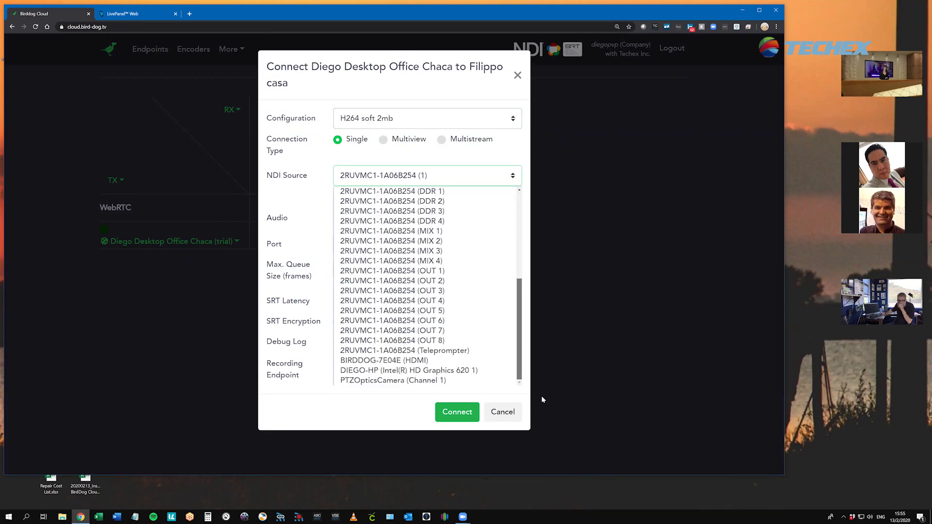
click(406, 388)
click(455, 181)
- Send PTZOpticsCamera (Channel 1) with PTZ enabled, then dismiss the repeated Endpoint not found error
scroll(388, 243, down, 5)
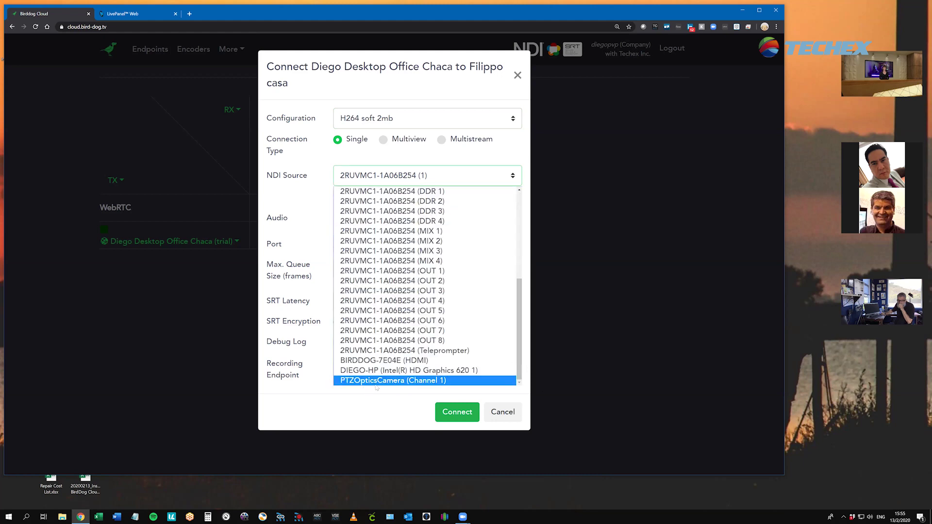
click(396, 382)
click(338, 197)
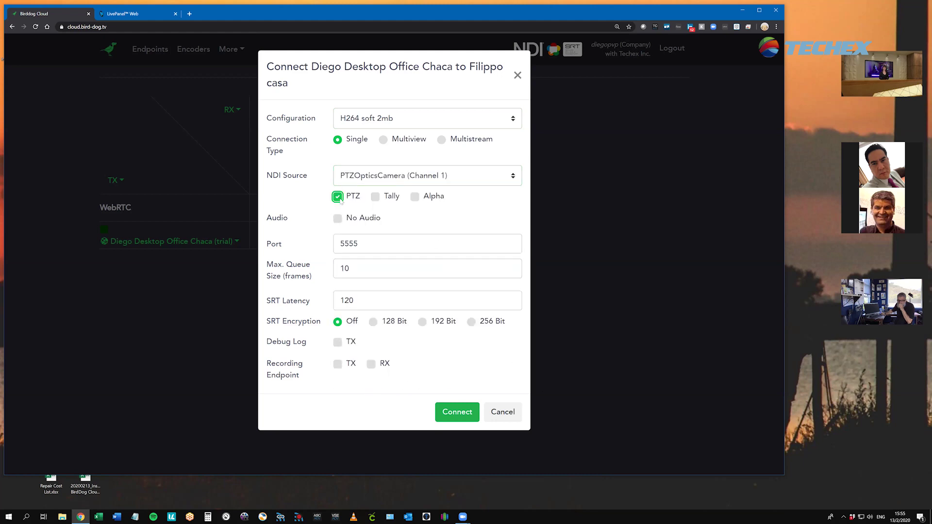
click(439, 411)
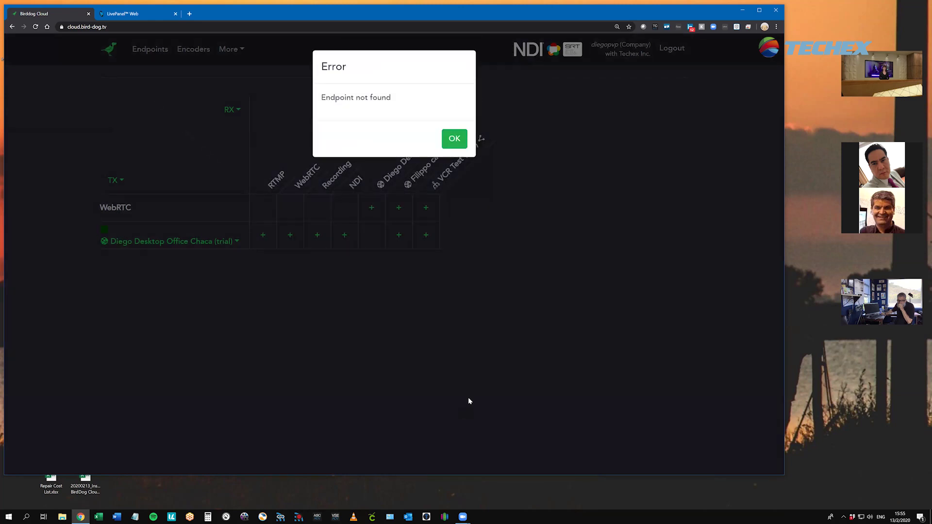
click(454, 140)
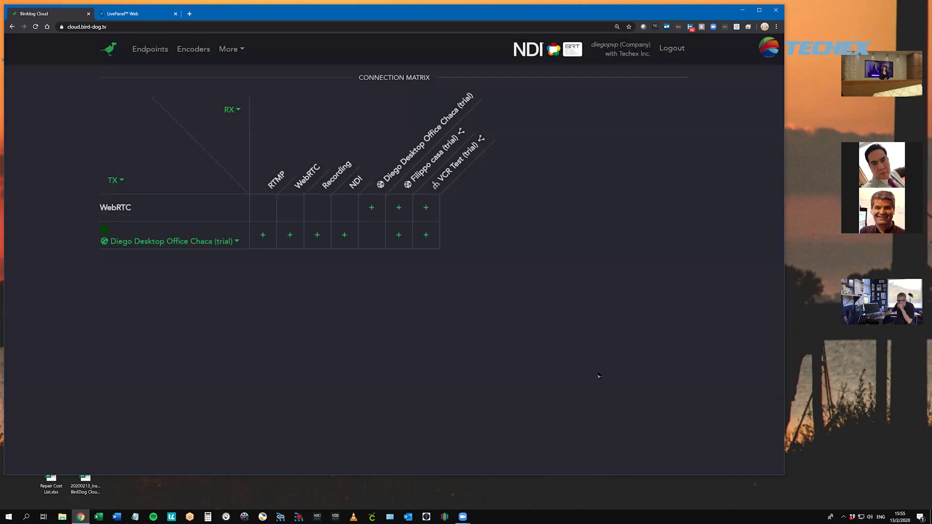
- Restart the BirdDog desktop agent twice from the tray, then restart the endpoint from its matrix row menu
click(843, 517)
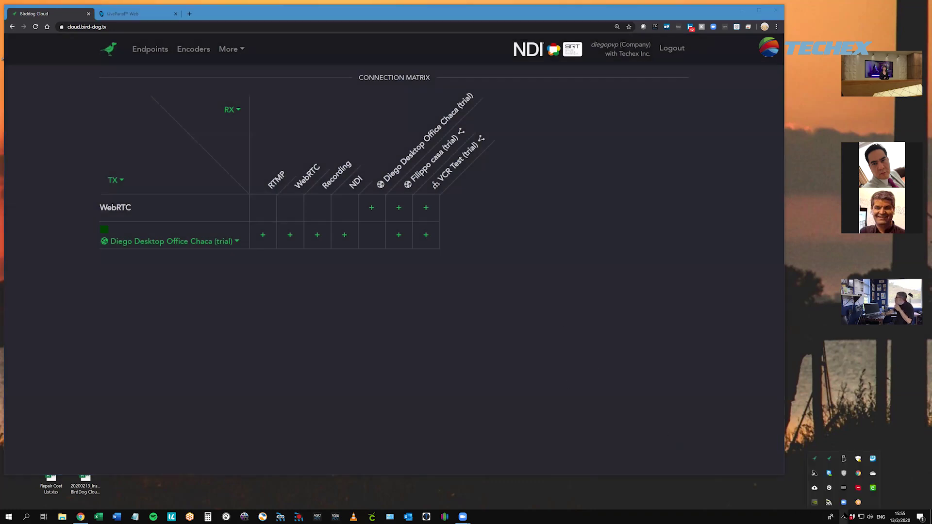
right_click(816, 460)
click(788, 471)
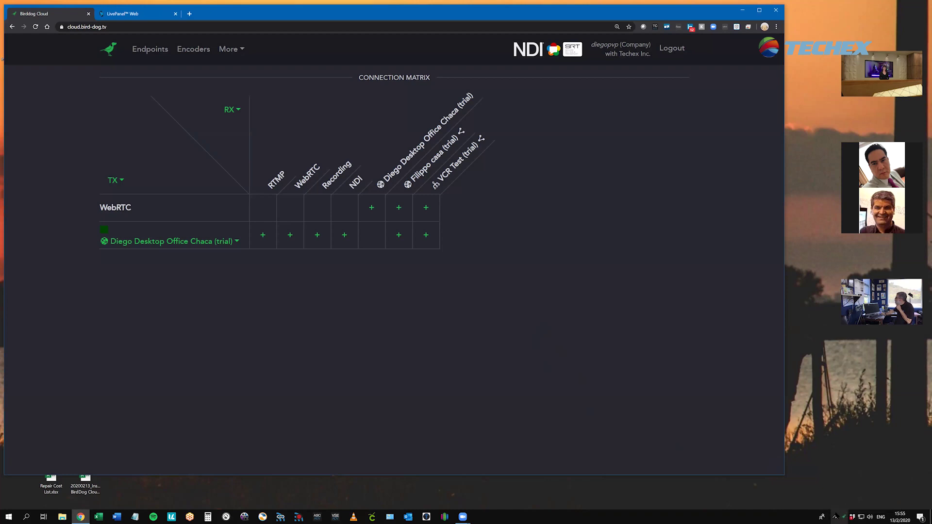
click(835, 516)
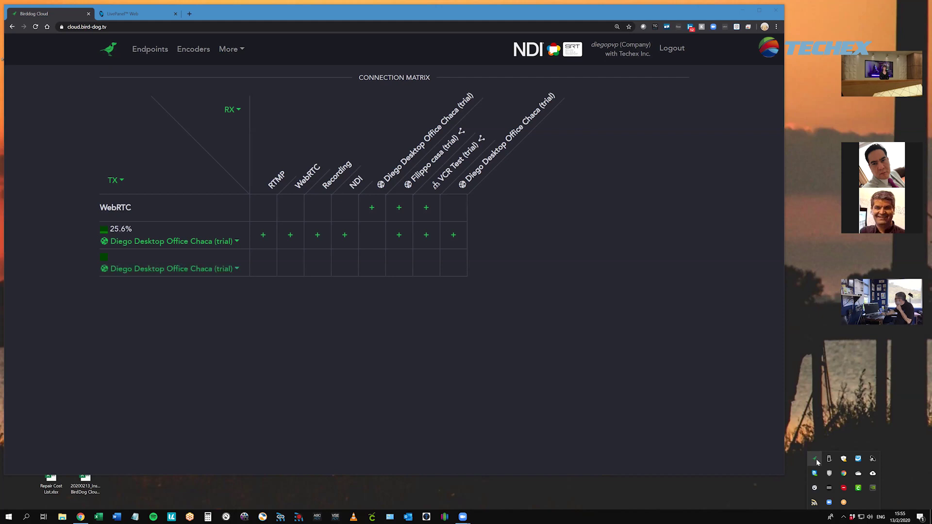
right_click(815, 460)
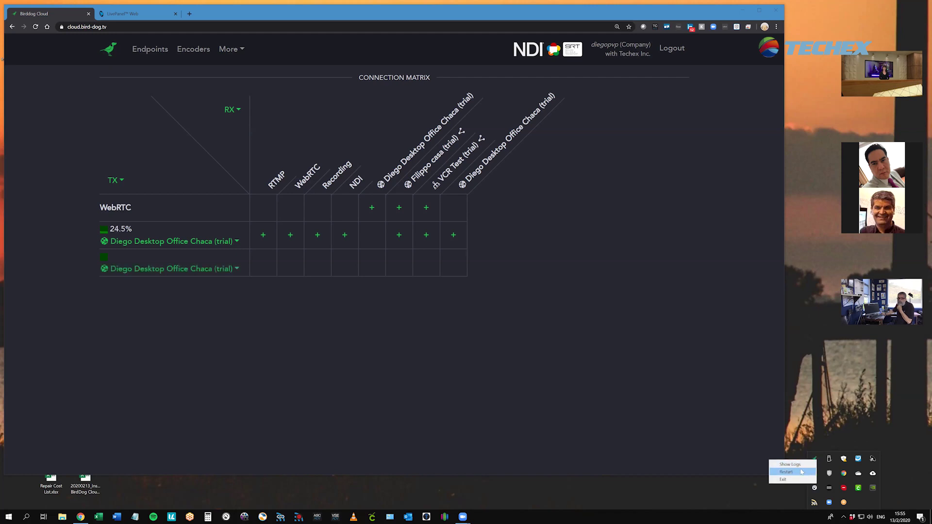
click(801, 472)
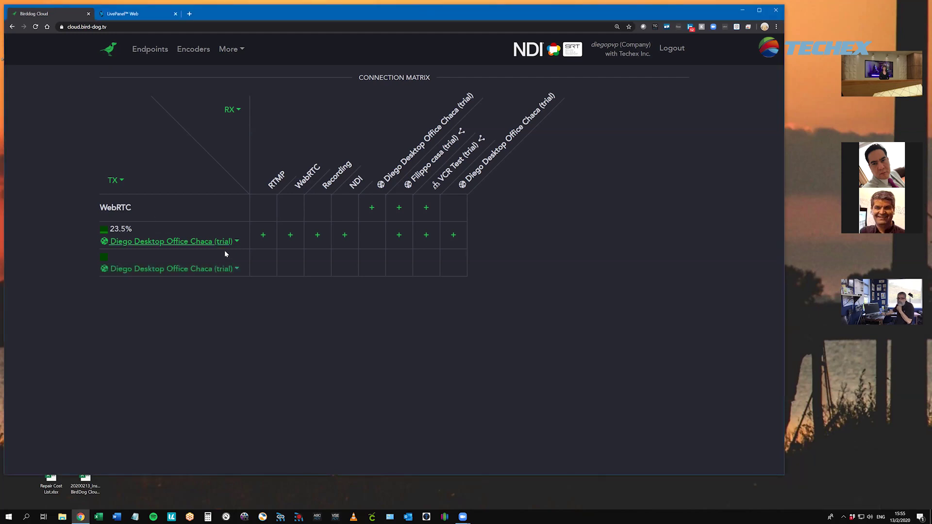
click(237, 241)
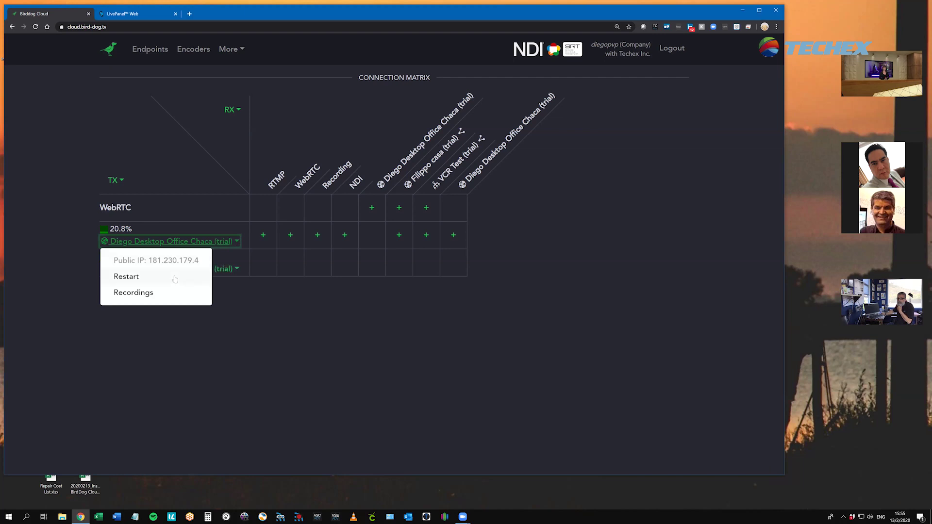
click(437, 330)
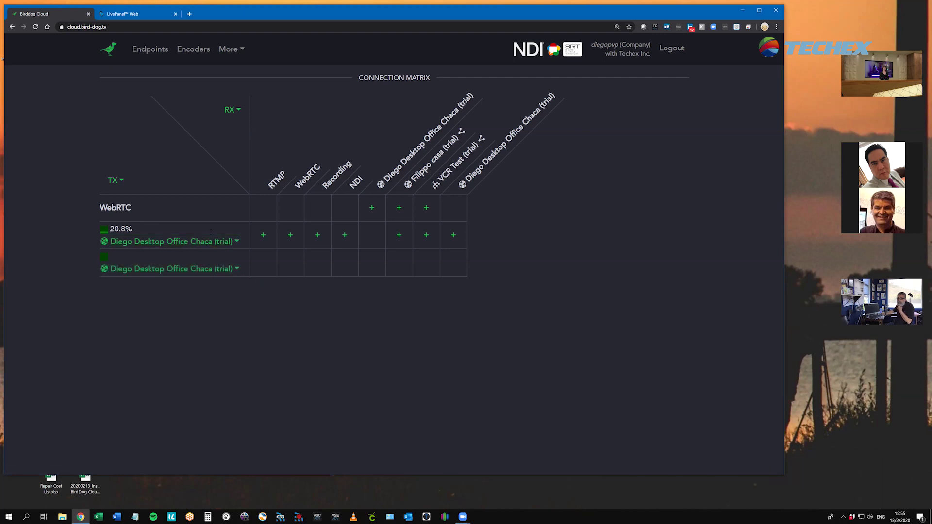
- Connect Diego Desktop Office Chaca to Filippo casa using H264 soft 2mb, PTZOpticsCamera (Channel 1) and PTZ
click(400, 237)
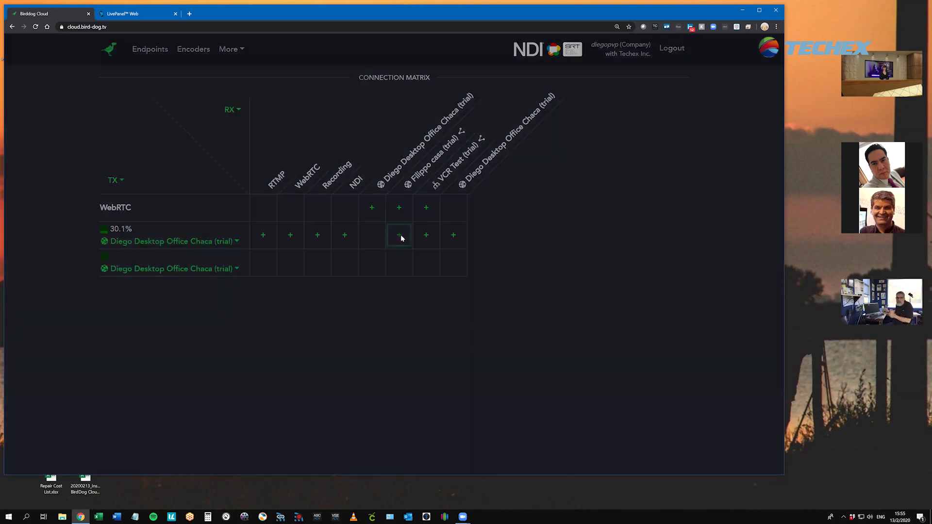
click(381, 121)
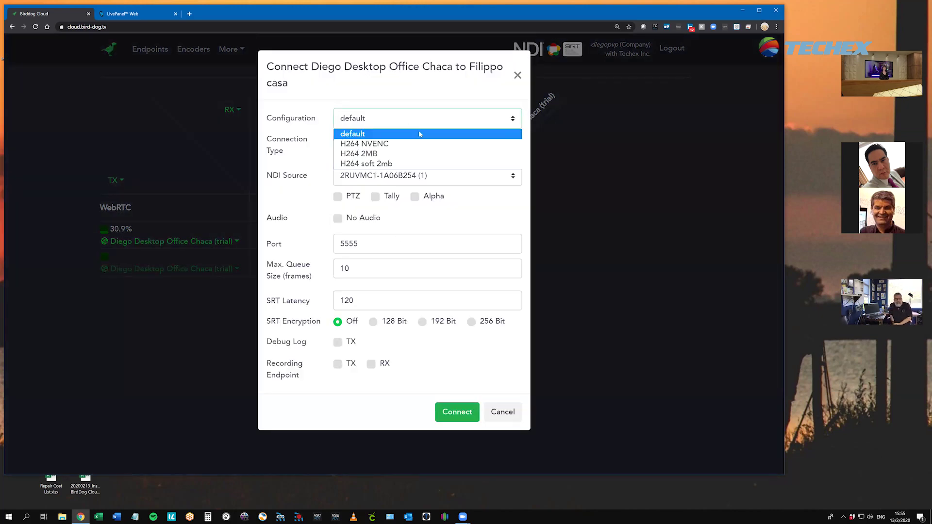
click(403, 164)
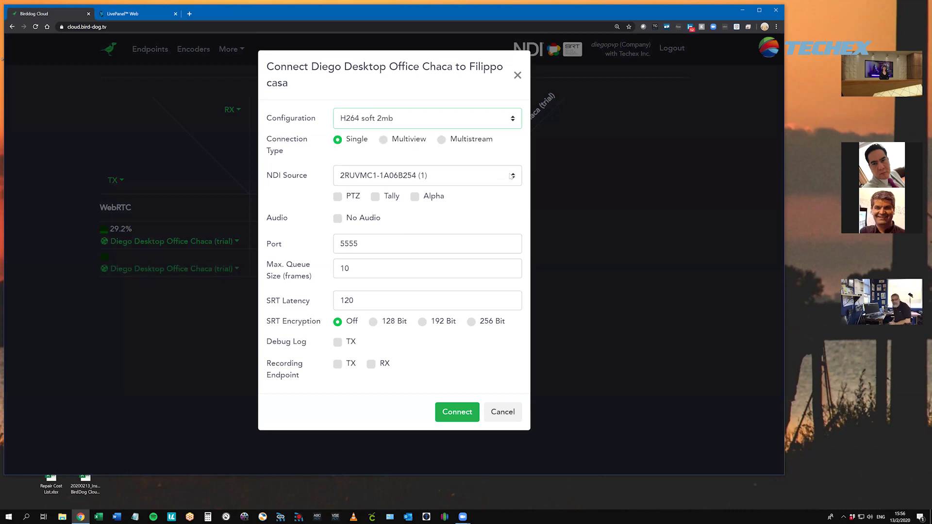
click(471, 176)
drag(519, 253, 519, 343)
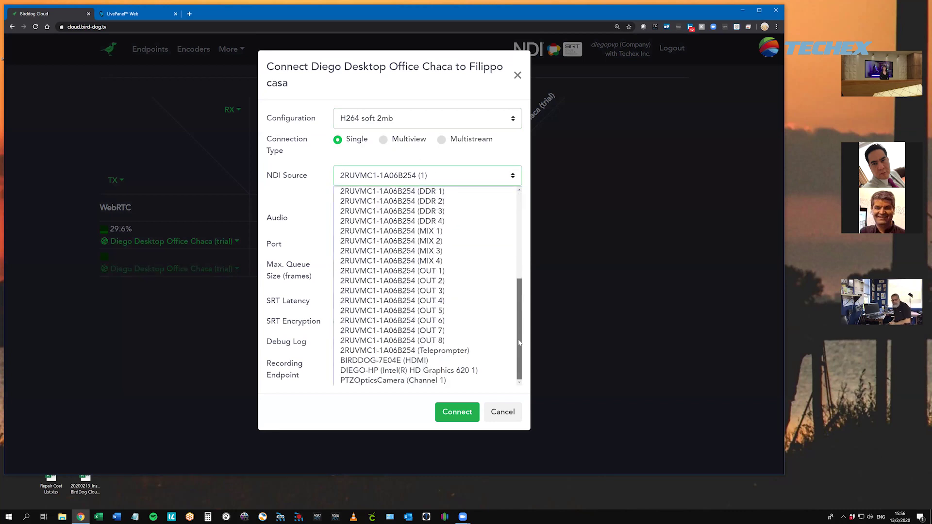
click(406, 381)
click(337, 196)
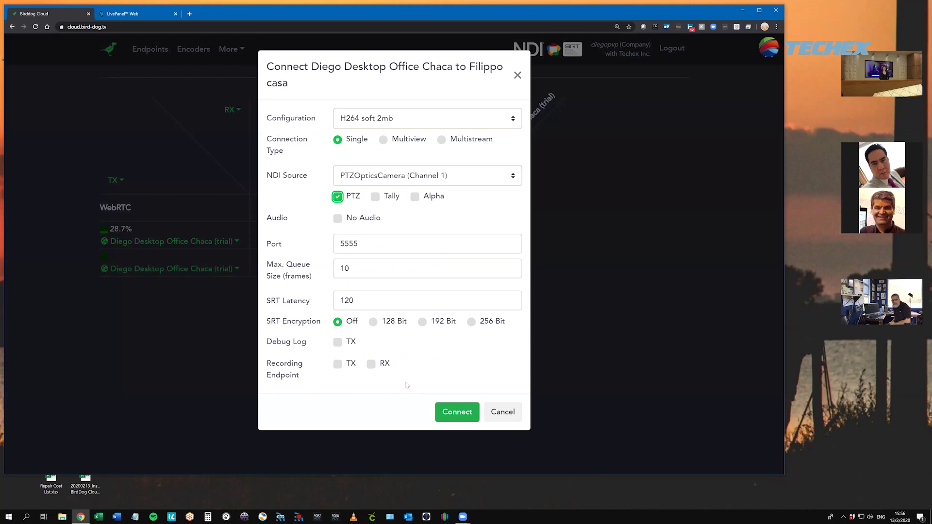
click(440, 413)
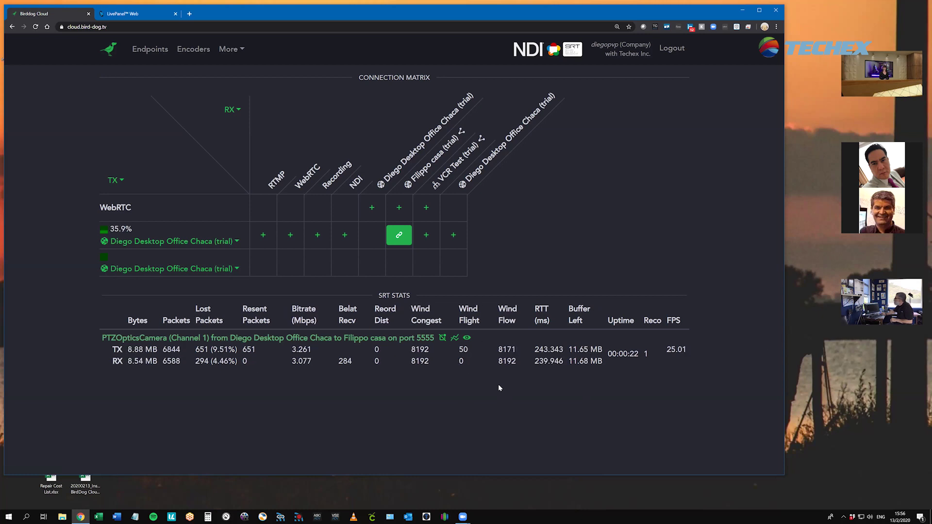
- Turn on the live preview of the PTZOpticsCamera SRT connection and scroll down to watch it
click(467, 339)
scroll(646, 391, down, 3)
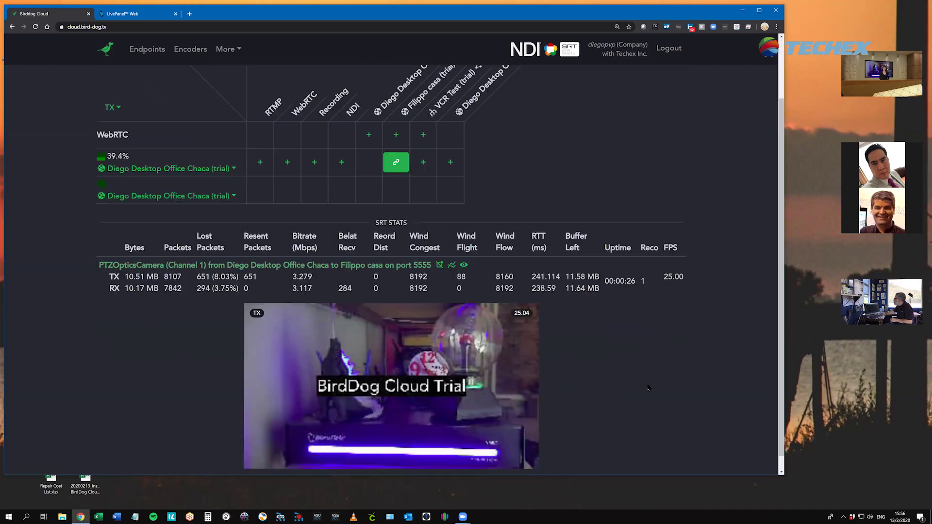
scroll(648, 388, down, 1)
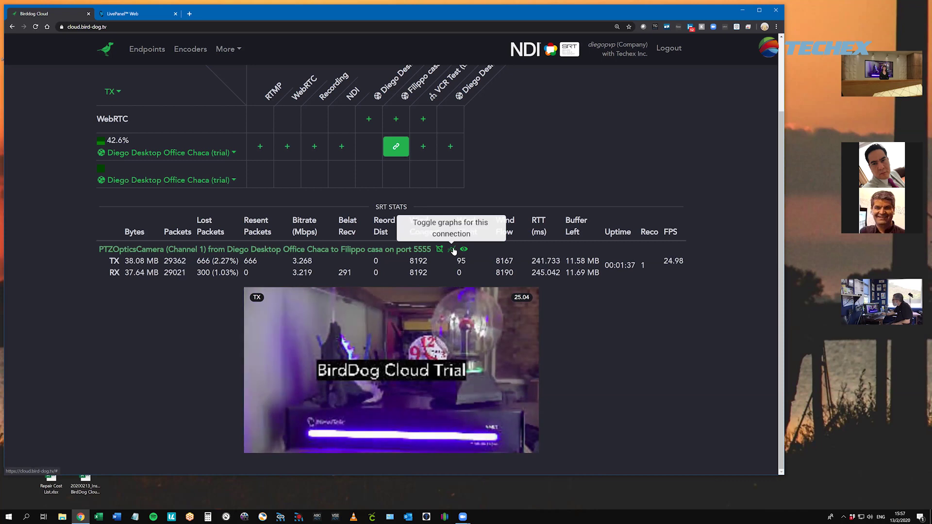
- Review the connection's graphs, then close the preview video and the statistics graphs
scroll(613, 328, down, 5)
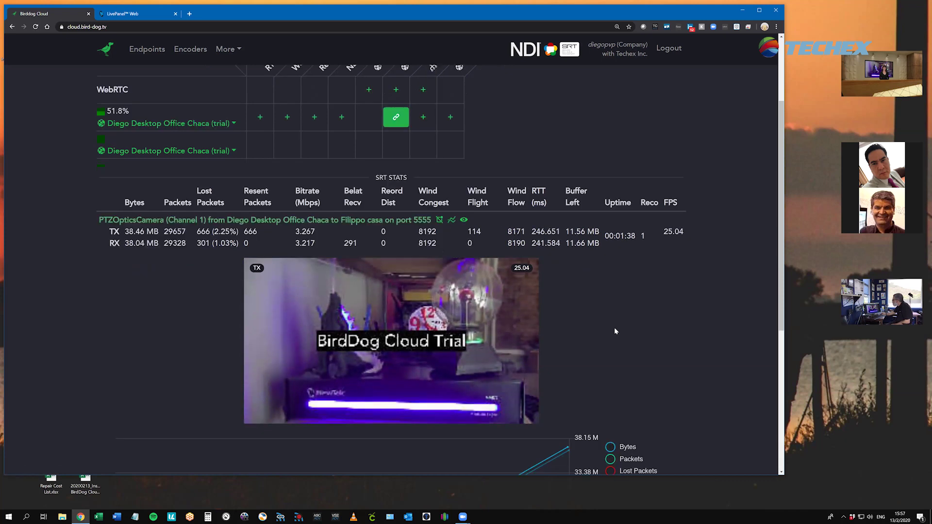
scroll(682, 316, down, 2)
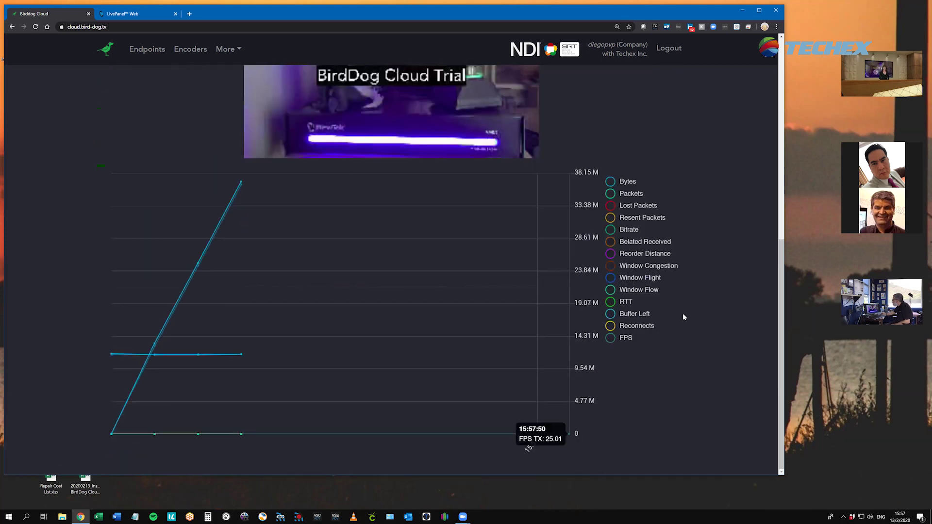
scroll(683, 316, up, 2)
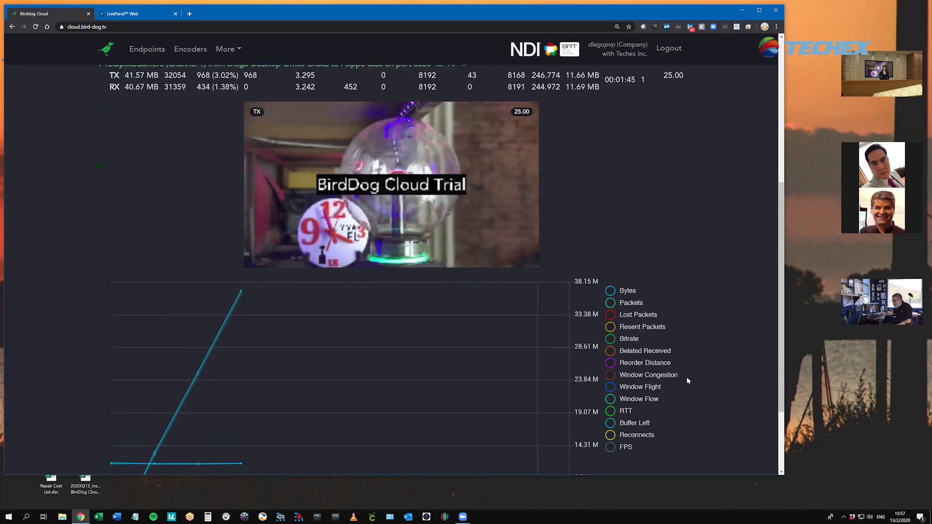
scroll(686, 376, down, 2)
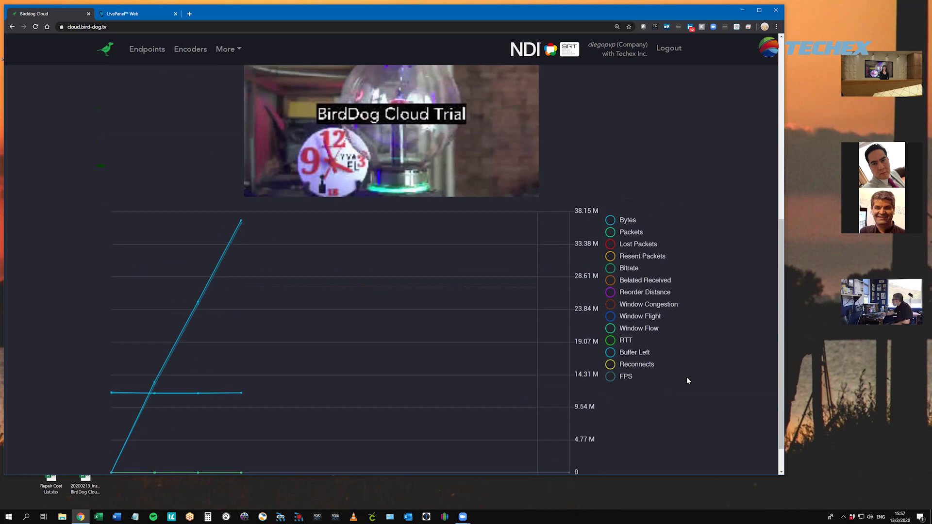
scroll(686, 377, up, 4)
scroll(687, 381, down, 4)
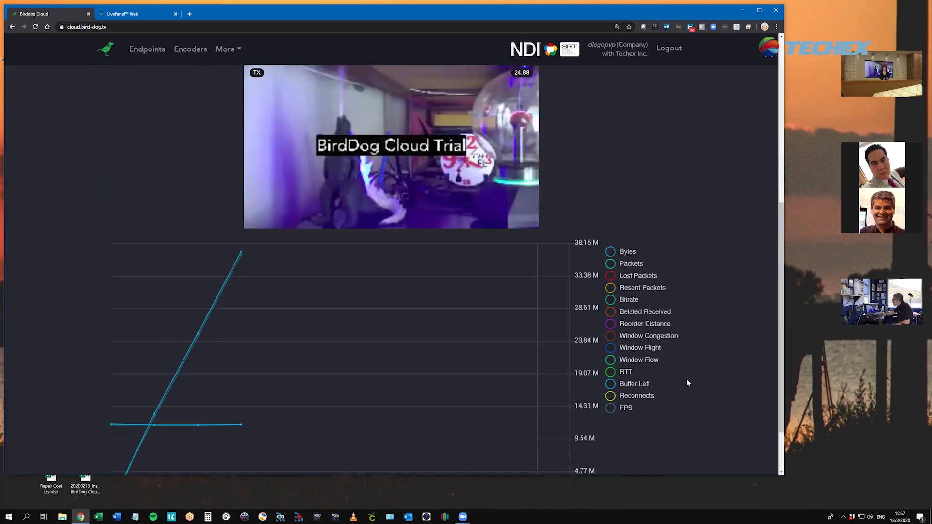
scroll(687, 382, up, 4)
scroll(687, 383, up, 2)
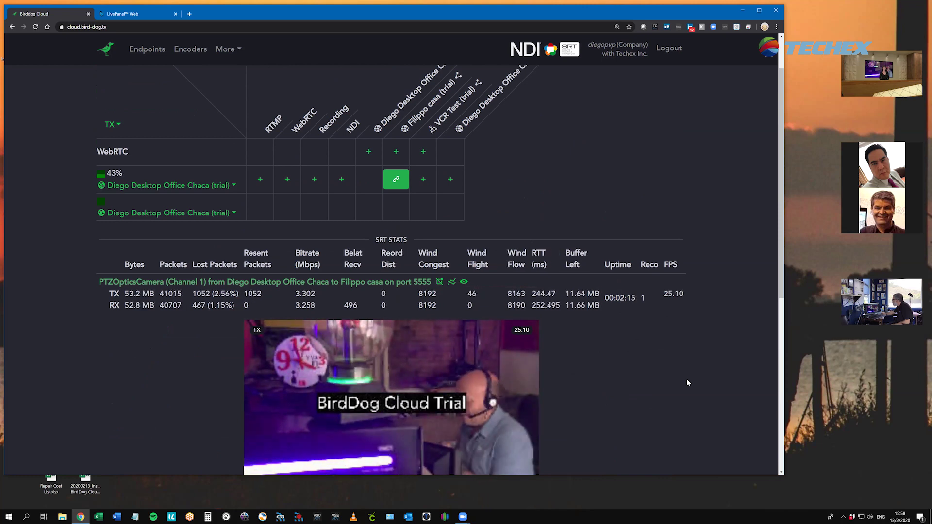
click(451, 281)
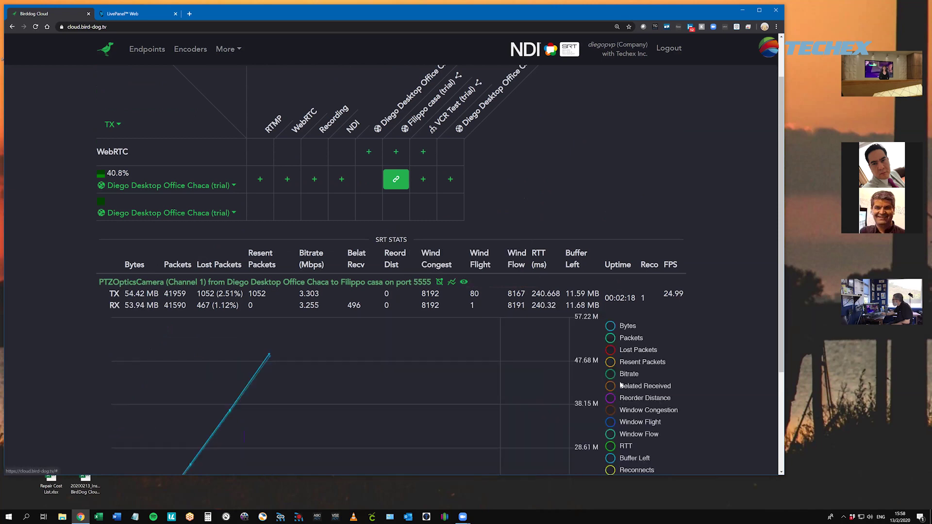
click(451, 282)
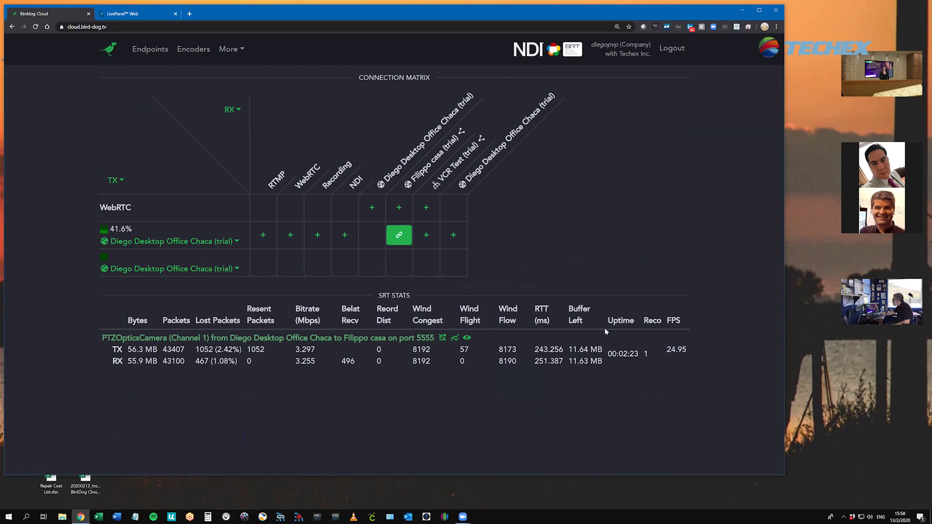
- Zoom the page in and enlarge the browser window so the matrix fills more space
key(ctrl+plus)
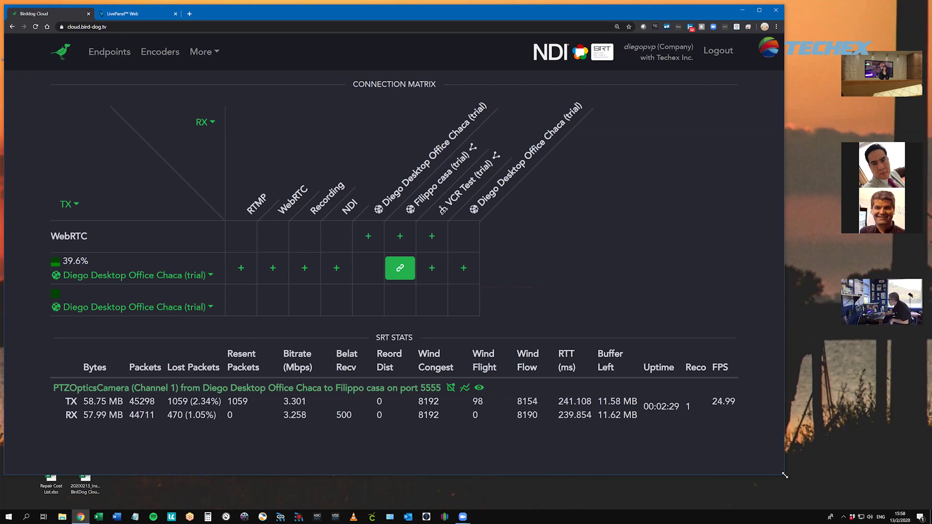
drag(784, 475, 855, 493)
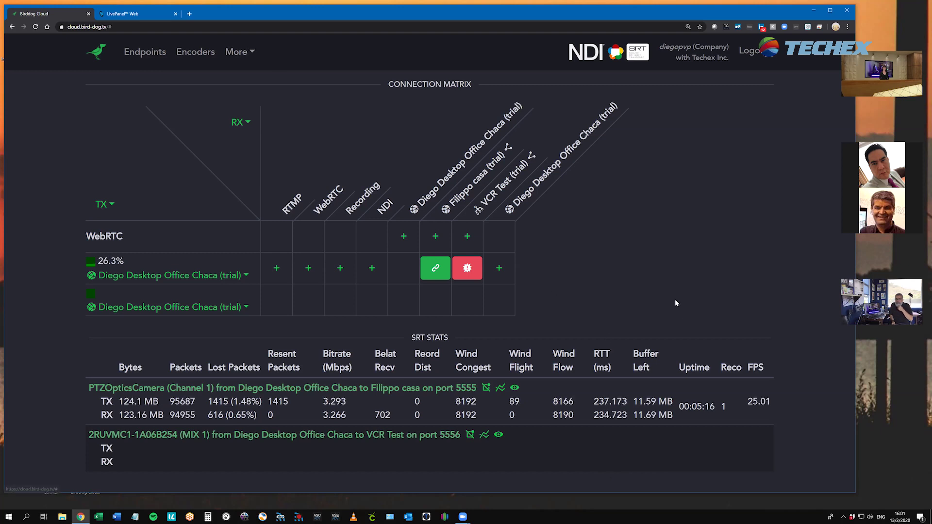
click(252, 54)
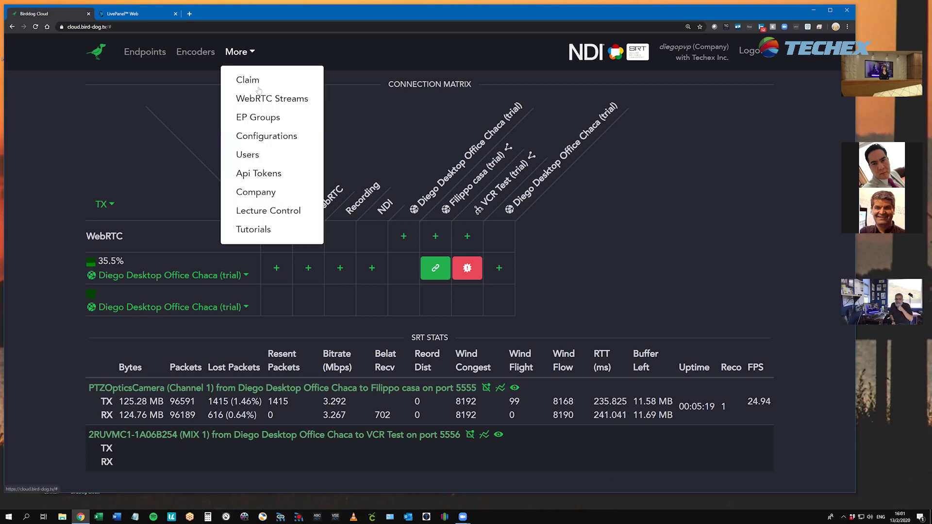
- Go to the empty Endpoint Groups page under More, reopening it after a trip home
click(270, 123)
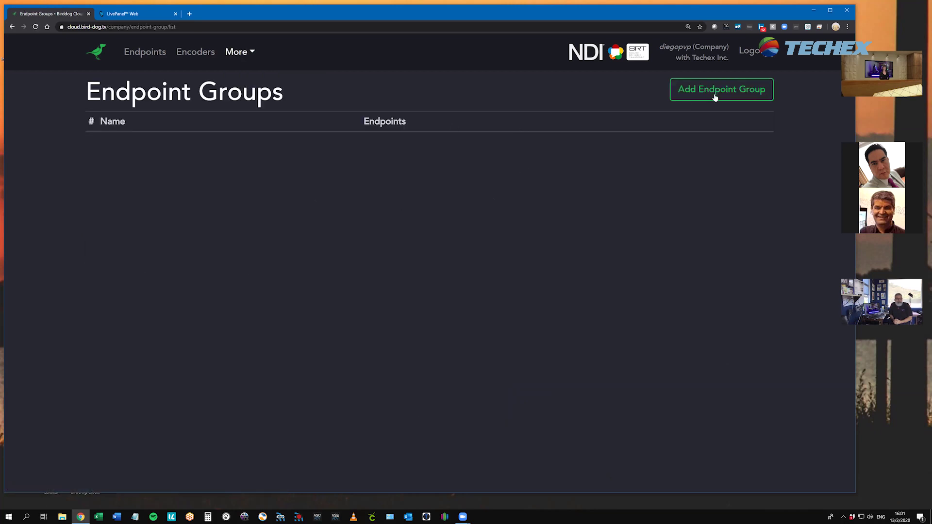
click(96, 52)
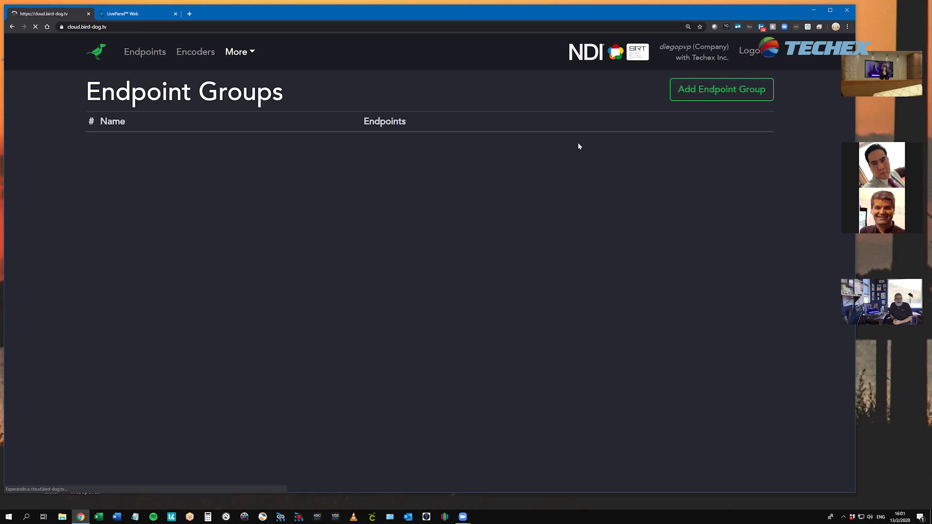
click(244, 53)
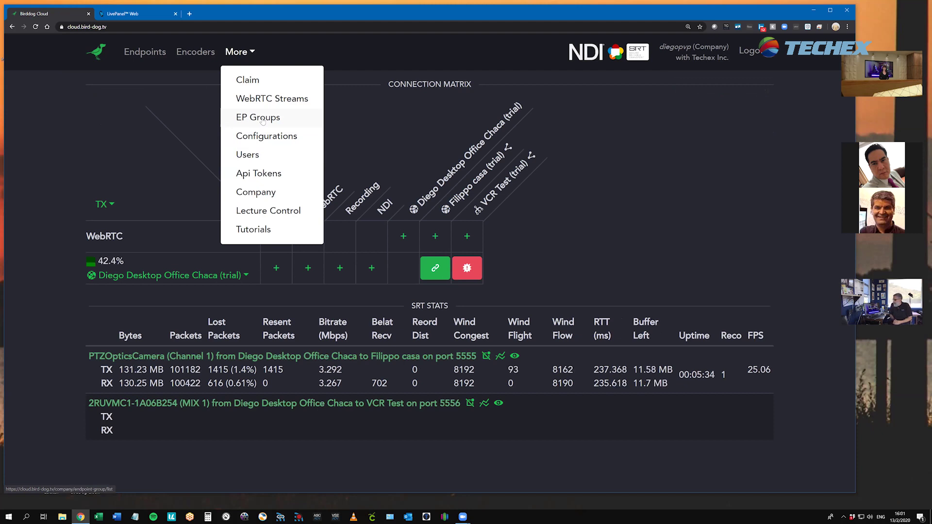
click(263, 121)
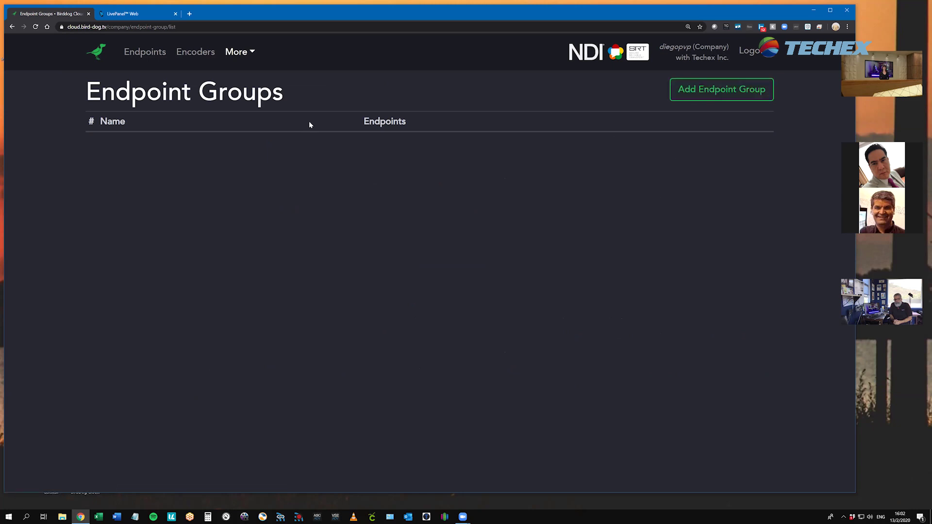
click(236, 52)
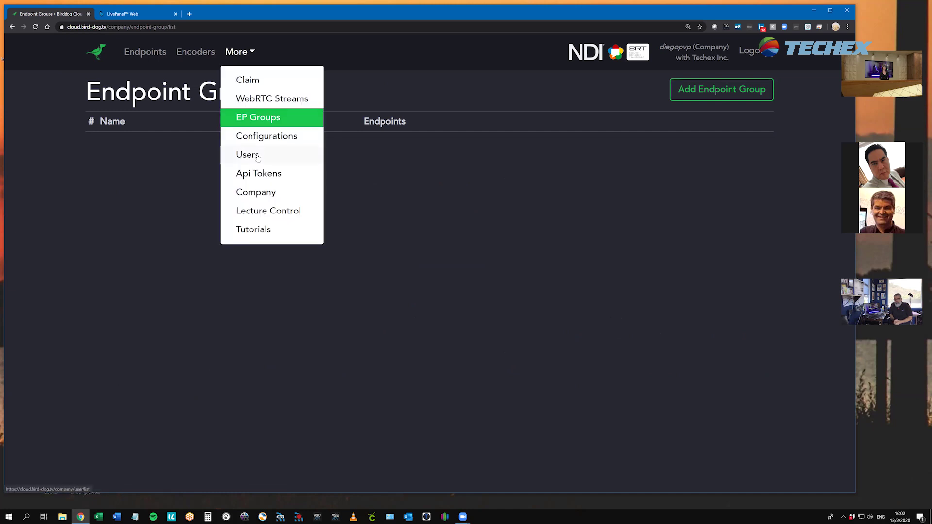
- Check the Users page listing the one enabled Company-level user, then return to the connection matrix
click(258, 155)
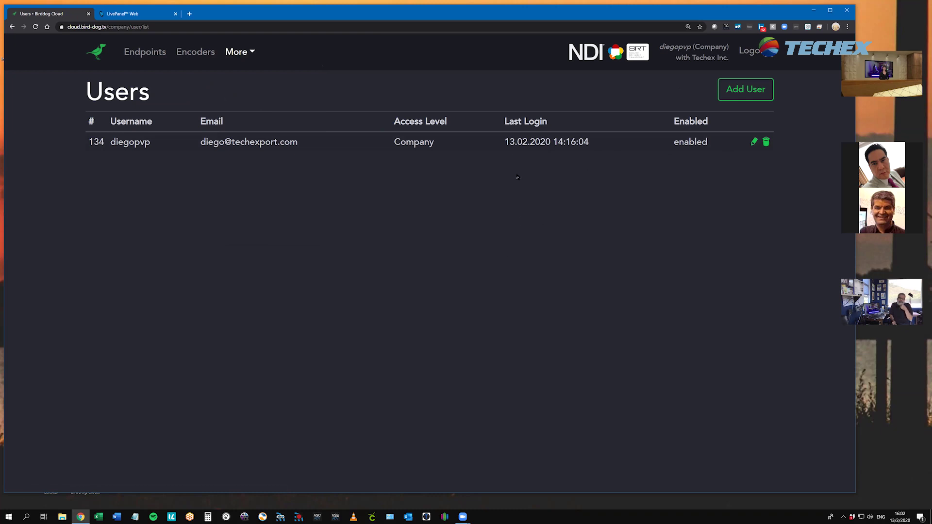
click(101, 46)
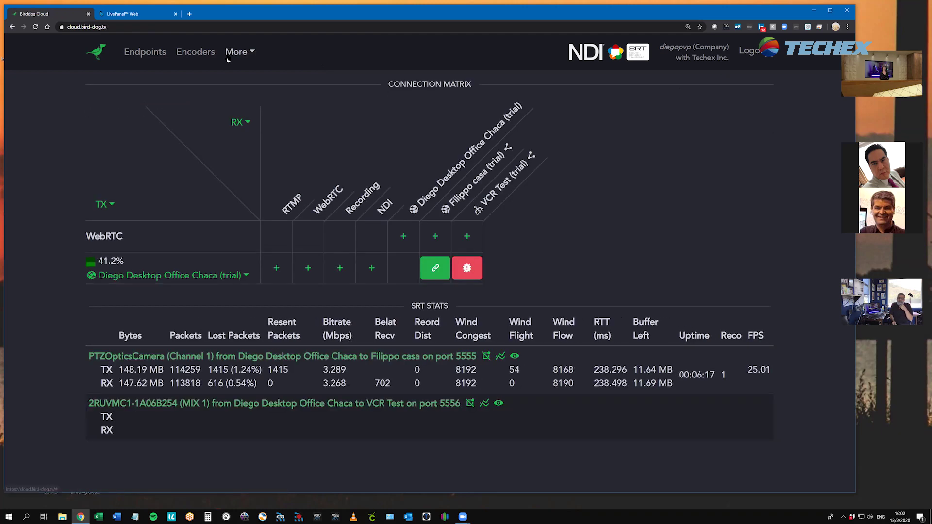
click(243, 50)
click(257, 158)
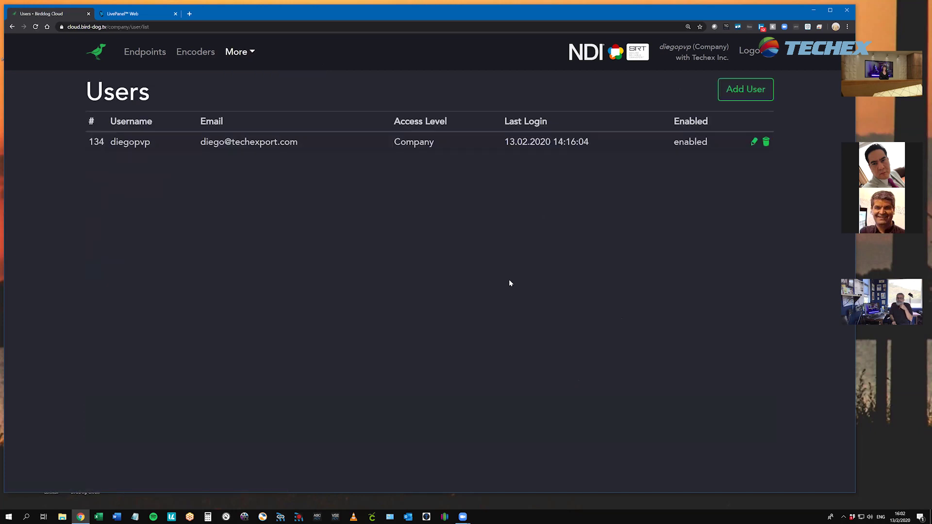
click(248, 52)
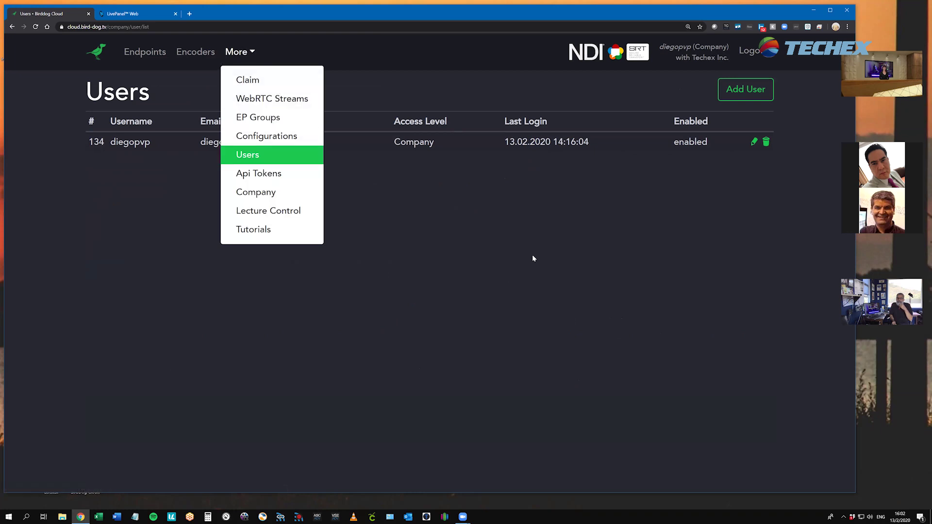
click(528, 290)
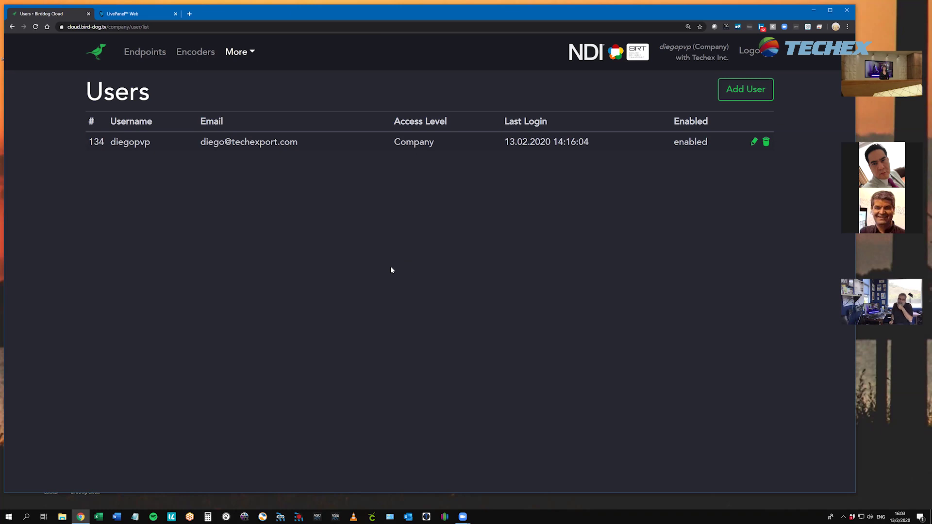
click(96, 52)
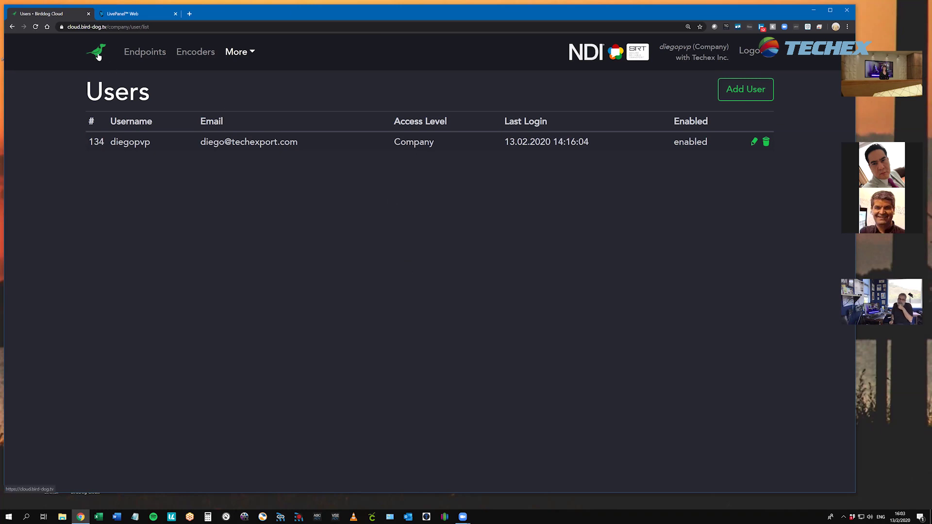